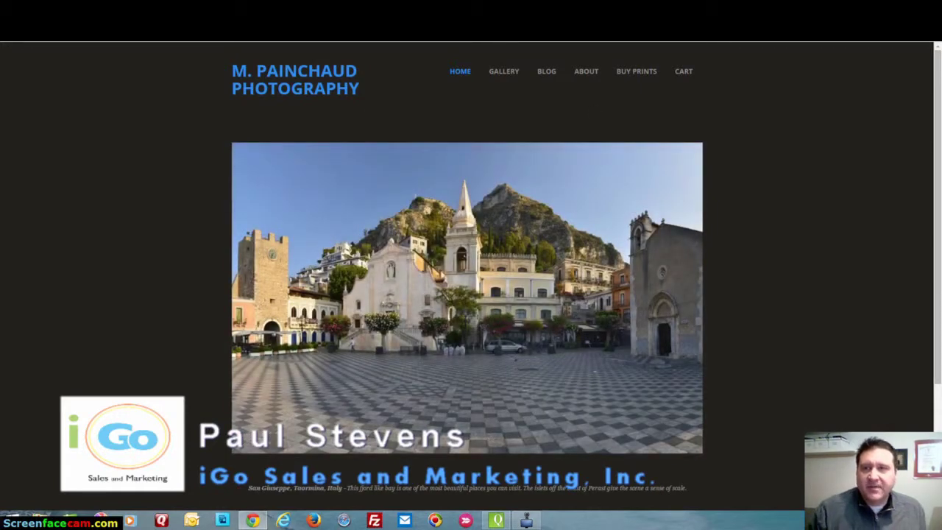
Log in to the admin area at mpainchaud.com/wp-login.php, then start typing the site address.
{"action": "type", "text": "mpainchaud.com/wp"}
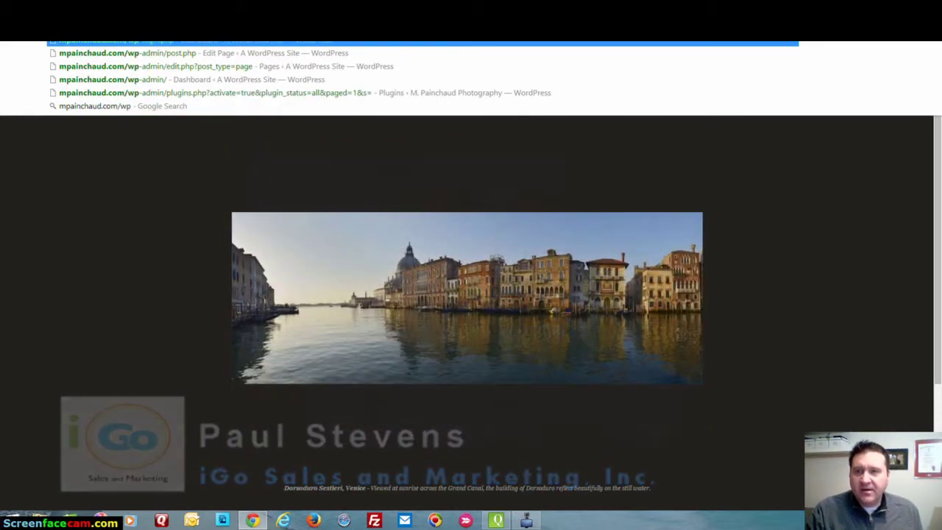
{"action": "key", "text": "Return"}
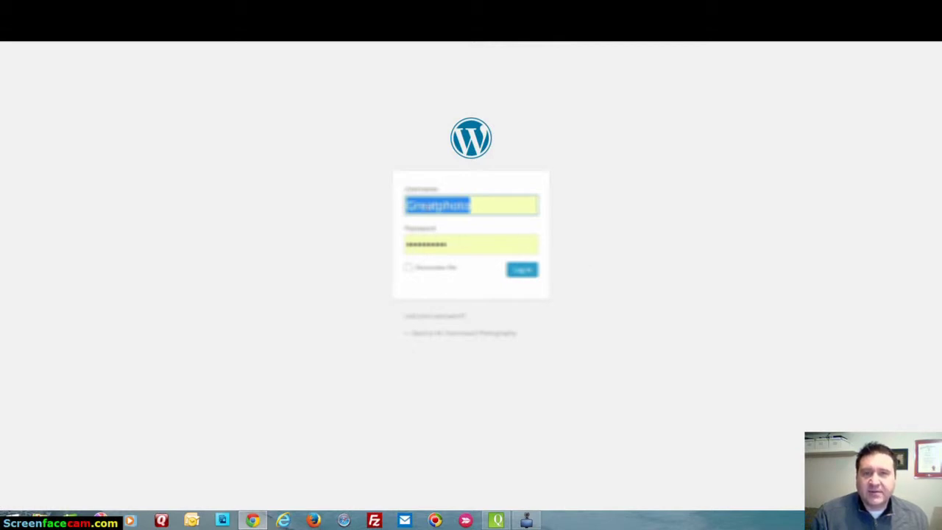
{"action": "left_click", "coordinate": [523, 271]}
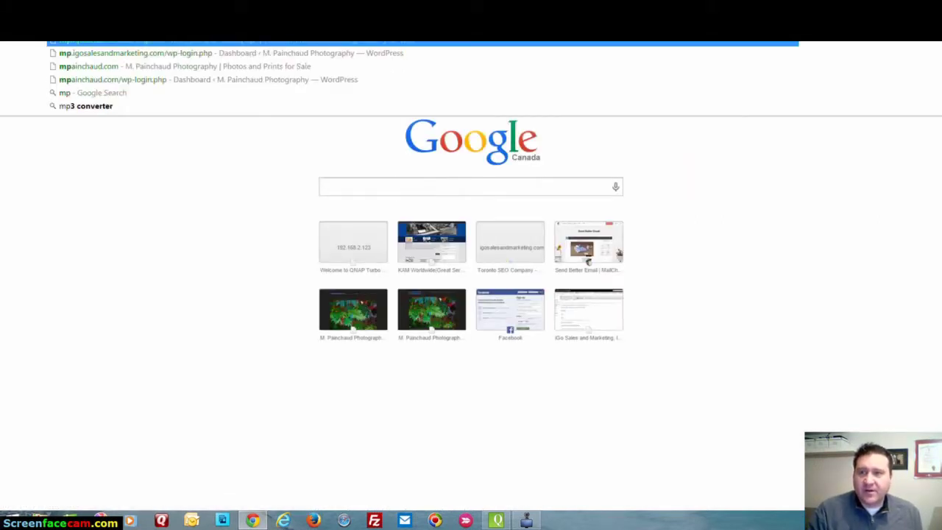
{"action": "type", "text": "in"}
Load mpainchaud.com, open the Travel gallery from the Galleries page, then go to the Store.
{"action": "key", "text": "Return"}
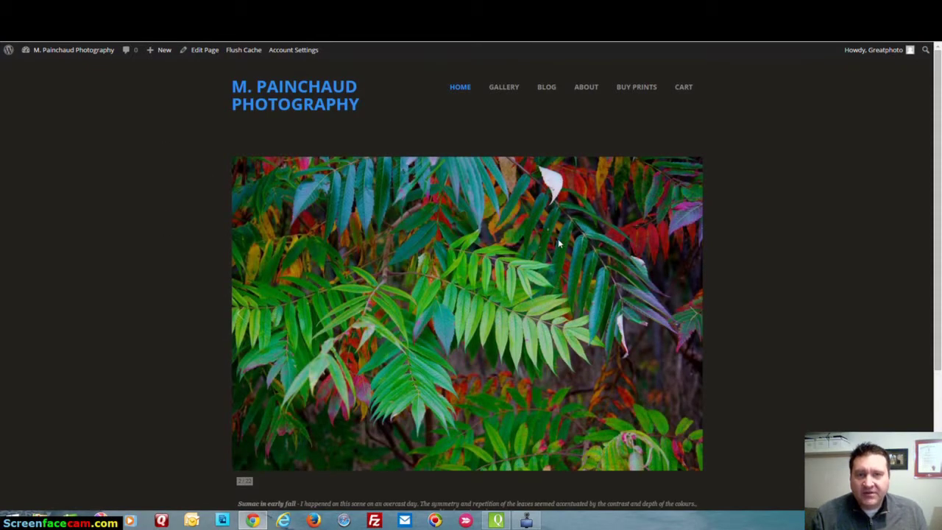
{"action": "mouse_move", "coordinate": [502, 89]}
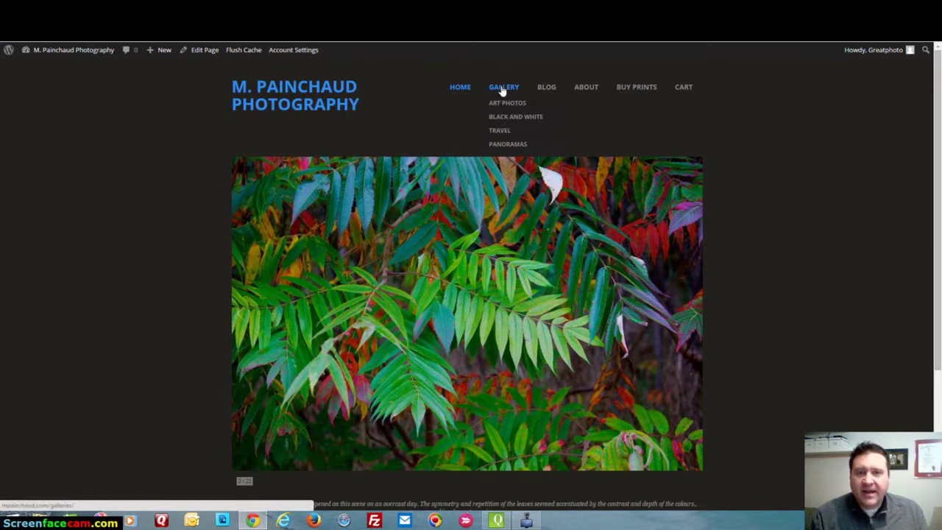
{"action": "left_click", "coordinate": [502, 89]}
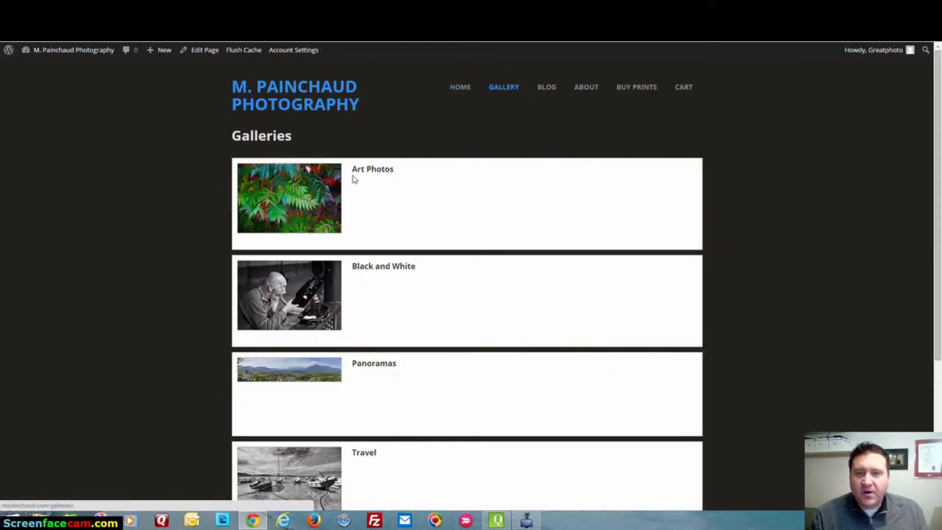
{"action": "scroll", "coordinate": [345, 179], "scroll_direction": "down", "scroll_amount": 2}
{"action": "left_click", "coordinate": [322, 364]}
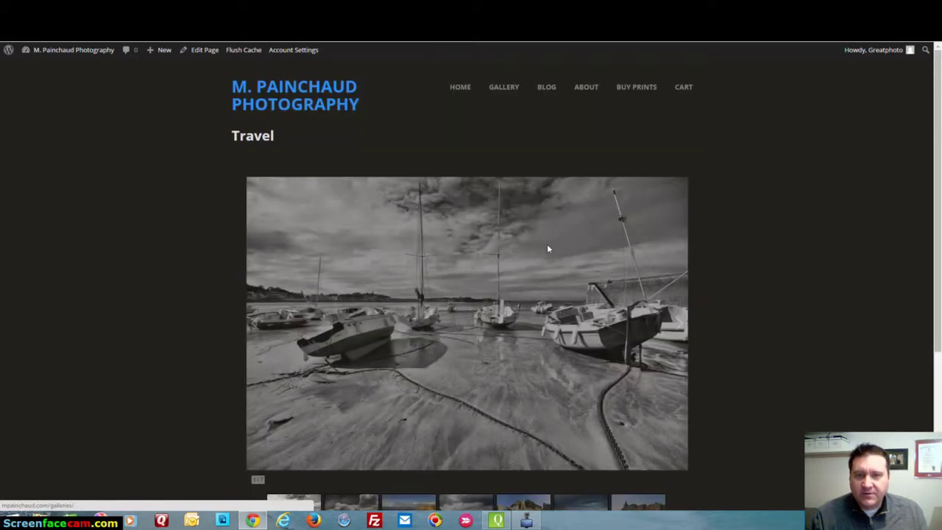
{"action": "mouse_move", "coordinate": [630, 90]}
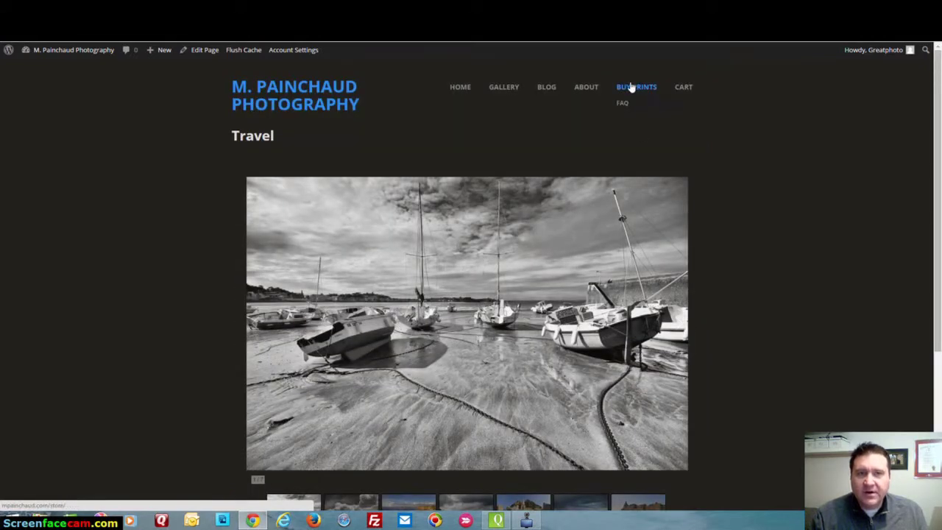
{"action": "left_click", "coordinate": [630, 88]}
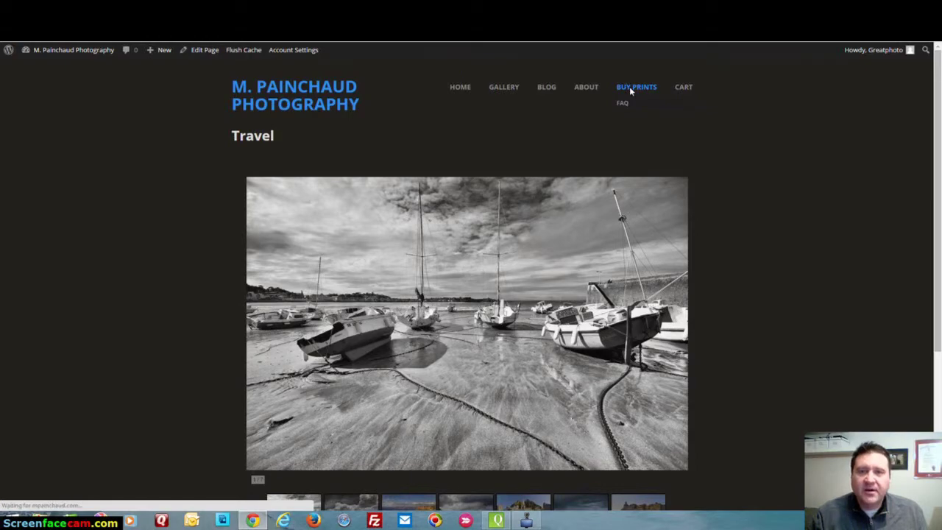
Scroll through the Store page's grid of prints for sale.
{"action": "scroll", "coordinate": [730, 374], "scroll_direction": "down", "scroll_amount": 4}
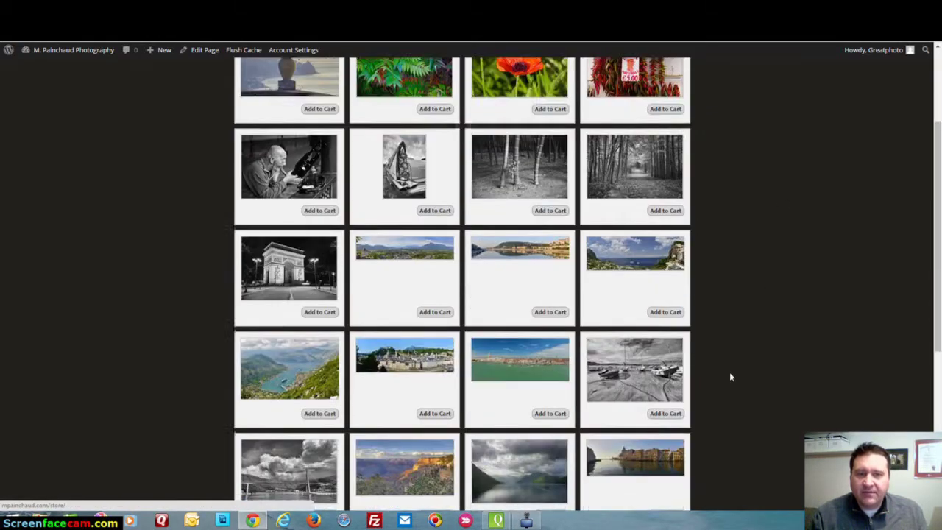
{"action": "scroll", "coordinate": [731, 377], "scroll_direction": "up", "scroll_amount": 4}
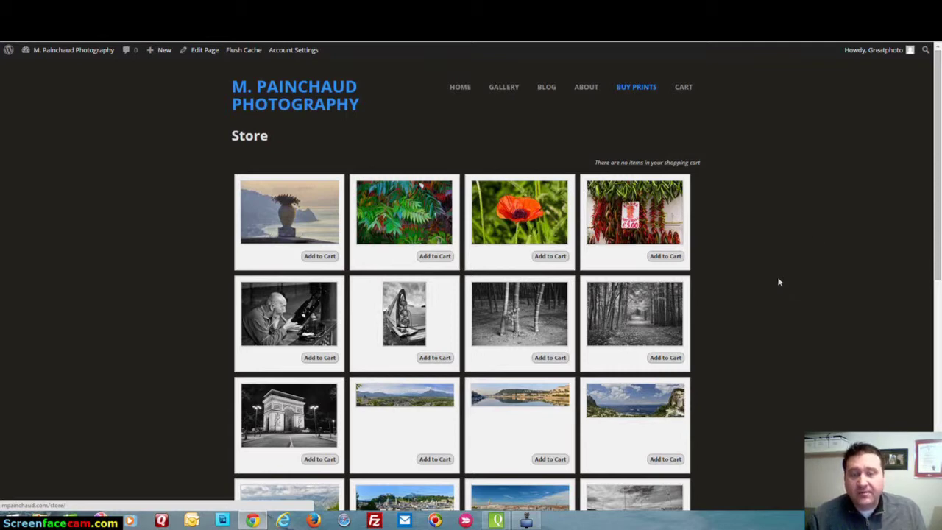
{"action": "scroll", "coordinate": [805, 243], "scroll_direction": "down", "scroll_amount": 2}
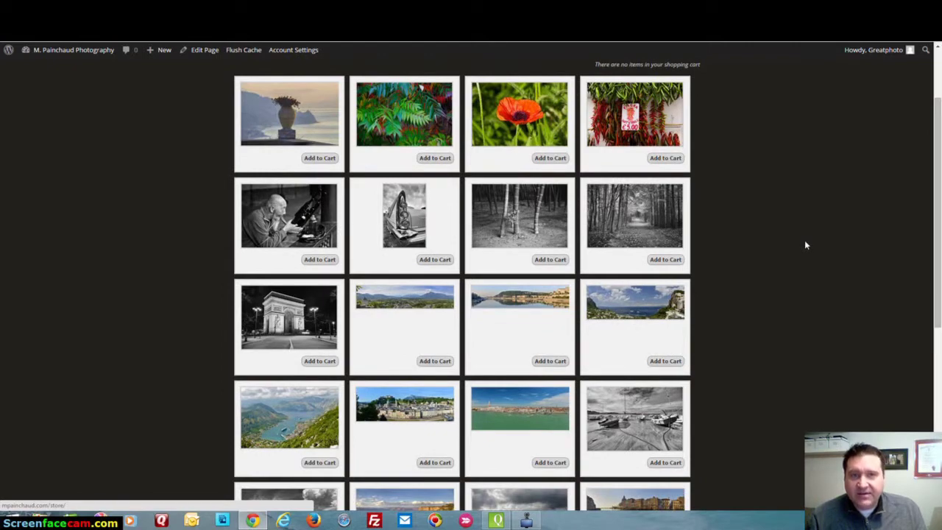
{"action": "scroll", "coordinate": [805, 245], "scroll_direction": "up", "scroll_amount": 2}
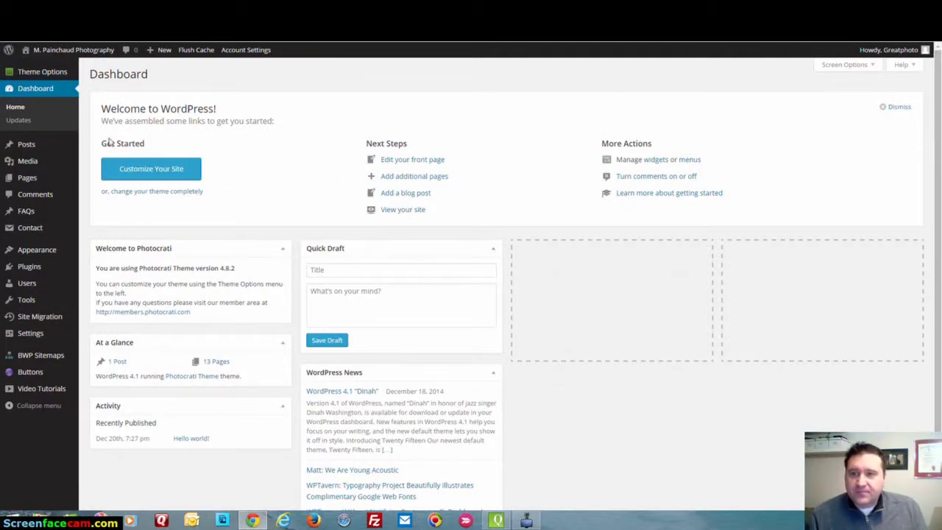
From Pages > All Pages, open the M.Painchaud Photography home page in the editor.
{"action": "mouse_move", "coordinate": [21, 185]}
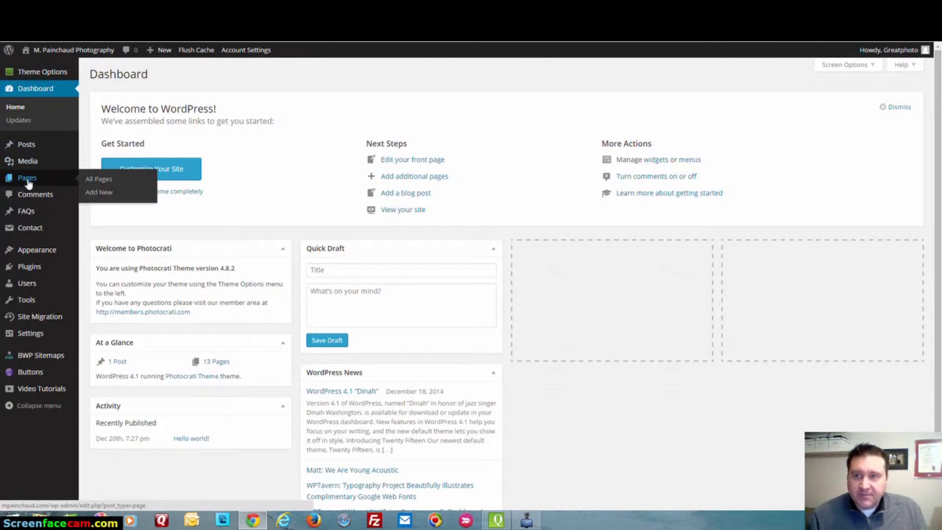
{"action": "left_click", "coordinate": [27, 181]}
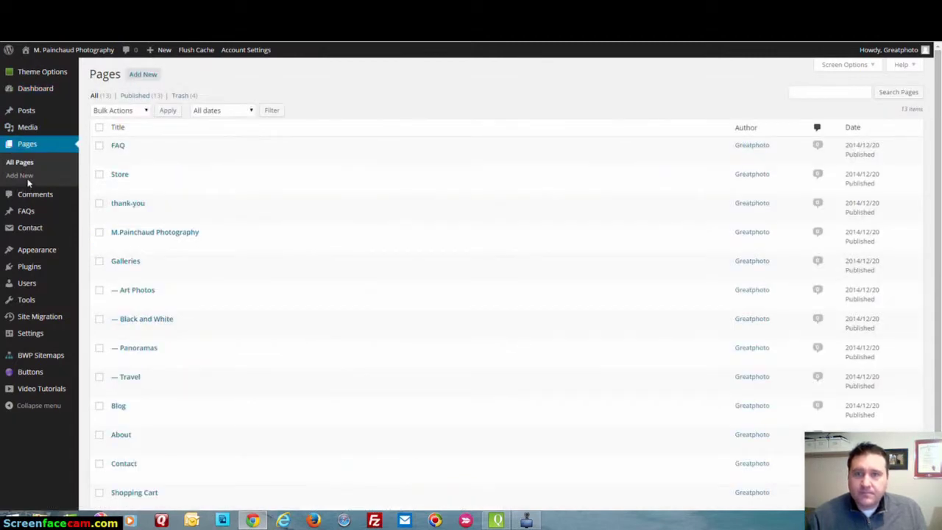
{"action": "scroll", "coordinate": [195, 159], "scroll_direction": "down", "scroll_amount": 2}
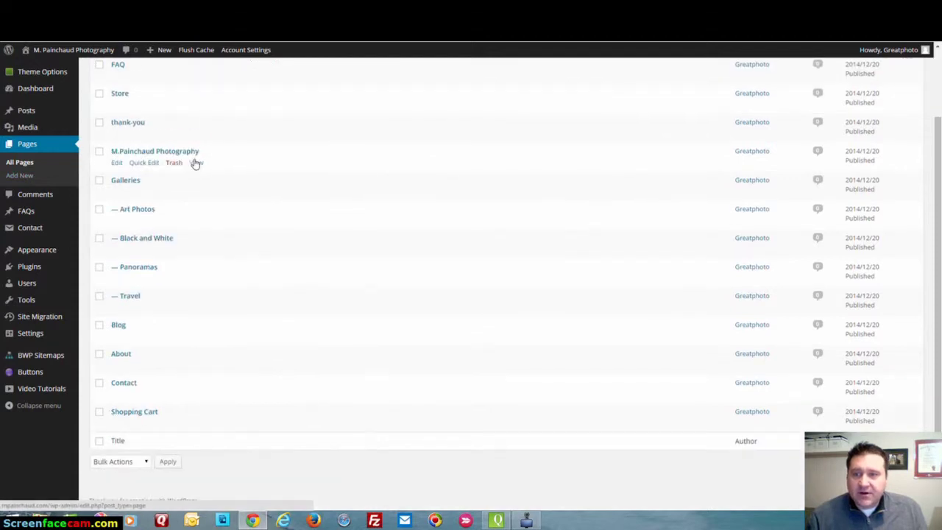
{"action": "scroll", "coordinate": [196, 160], "scroll_direction": "up", "scroll_amount": 2}
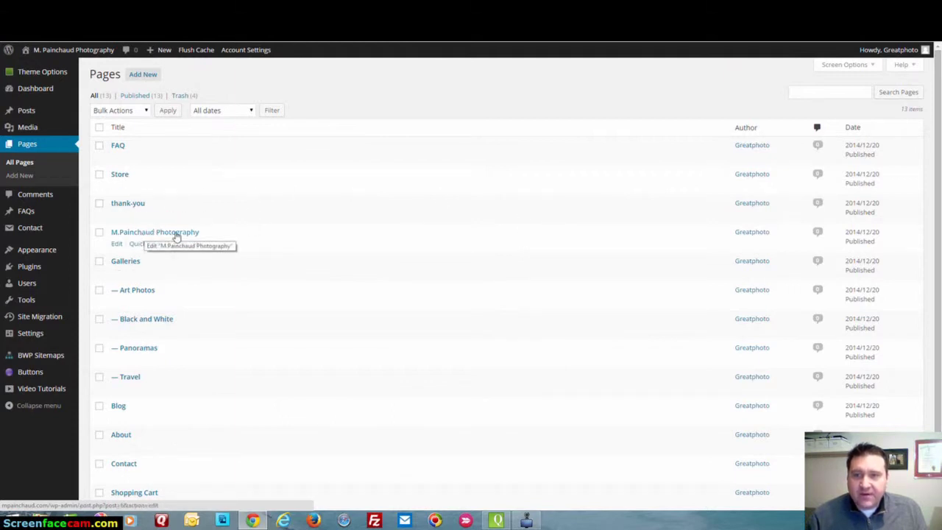
{"action": "left_click", "coordinate": [177, 234]}
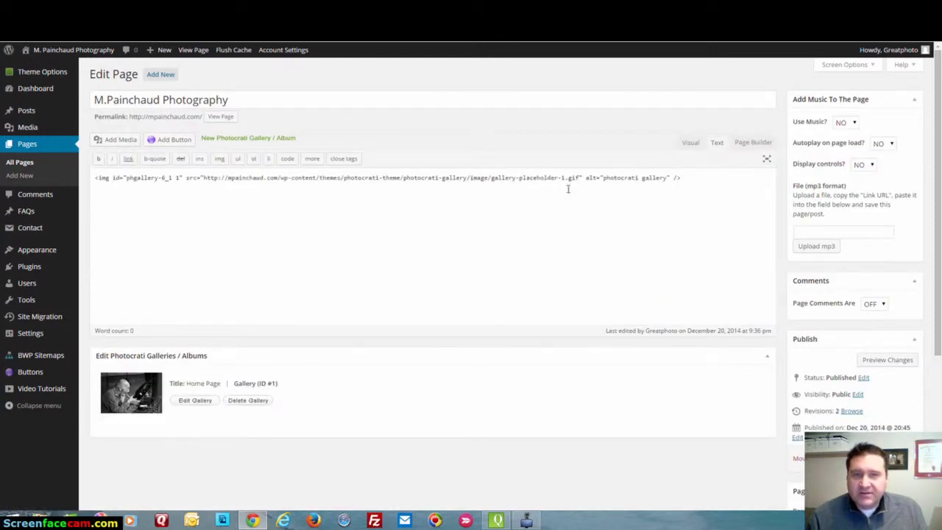
Switch the home page editor to Visual mode and compare it with the live home page.
{"action": "left_click", "coordinate": [690, 143]}
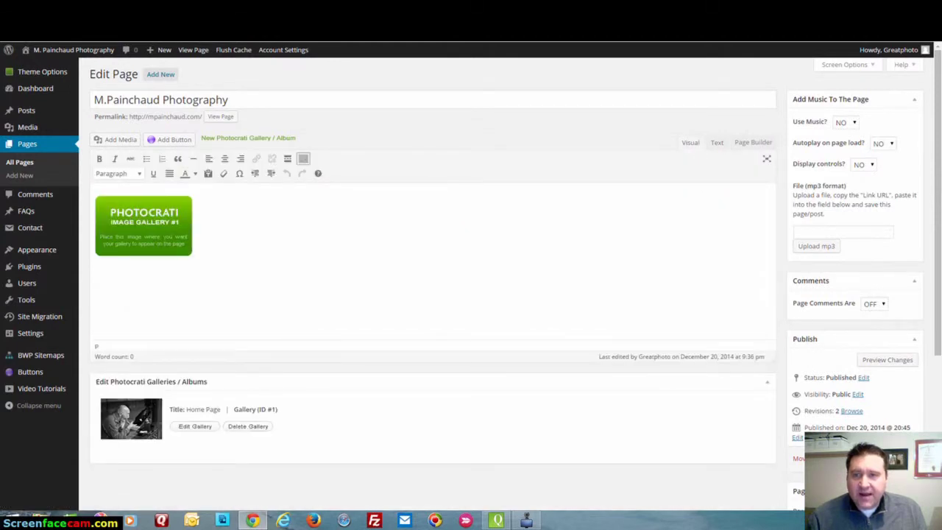
{"action": "scroll", "coordinate": [357, 267], "scroll_direction": "down", "scroll_amount": 1}
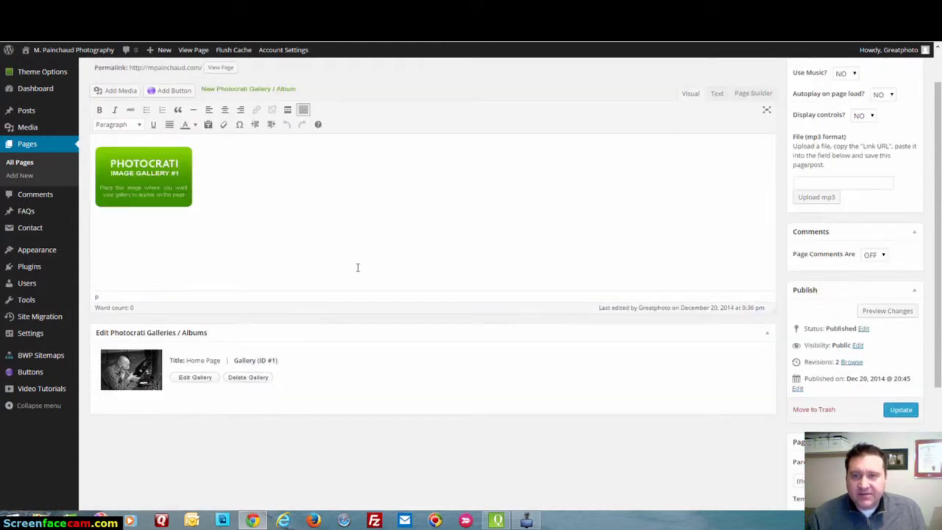
{"action": "key", "text": "ctrl+Tab"}
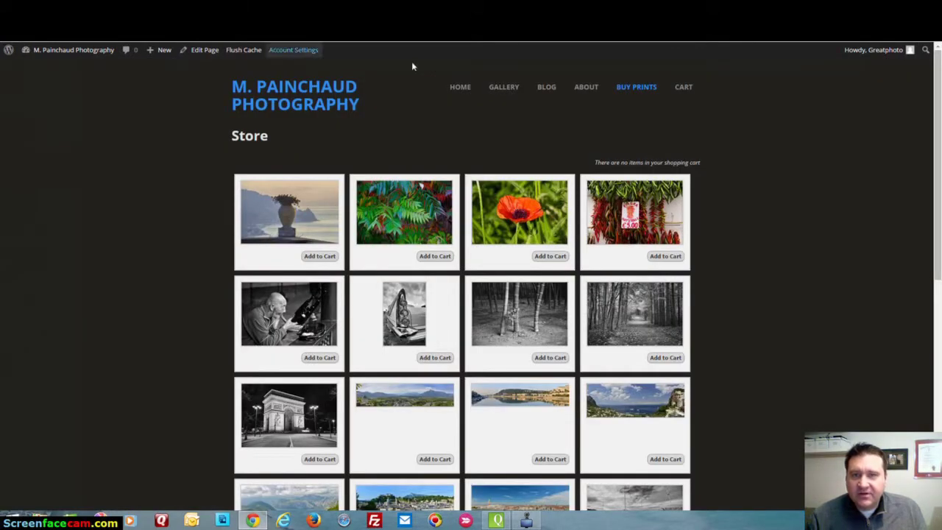
{"action": "left_click", "coordinate": [464, 86]}
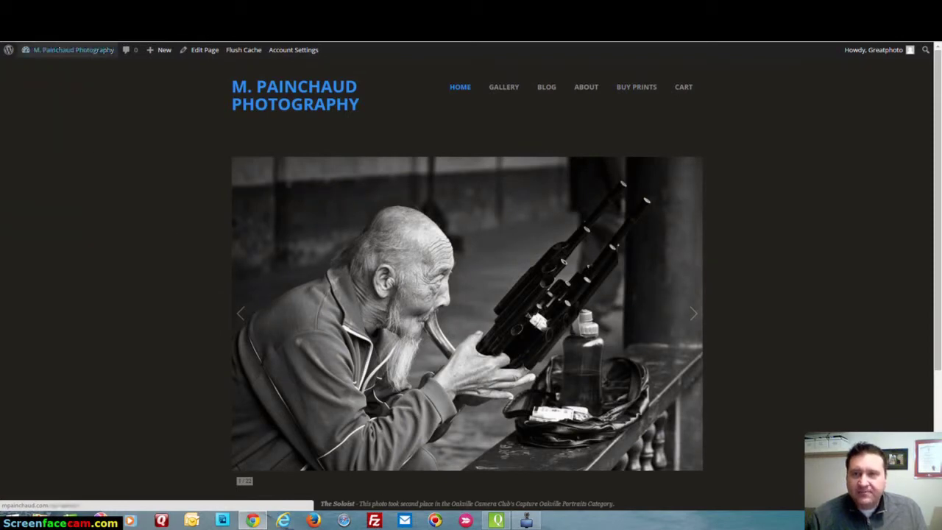
{"action": "key", "text": "ctrl+Tab"}
{"action": "scroll", "coordinate": [278, 266], "scroll_direction": "down", "scroll_amount": 1}
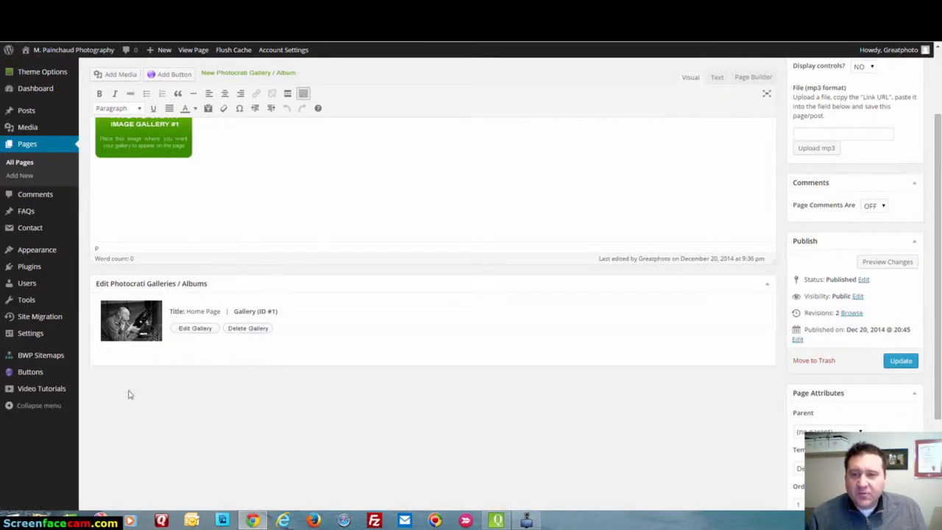
Open the Home Page gallery editor, keep the 4:3 aspect ratio, and browse its 22 photos.
{"action": "left_click", "coordinate": [196, 331]}
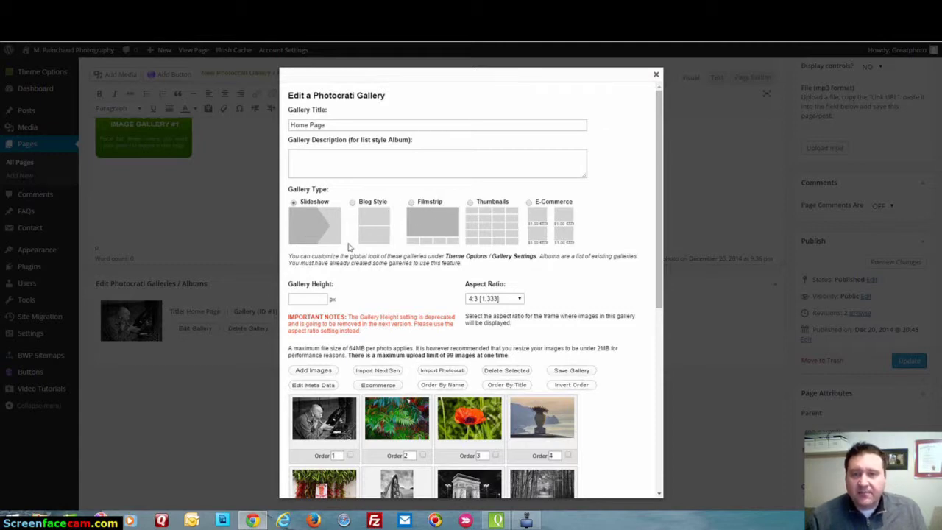
{"action": "scroll", "coordinate": [347, 246], "scroll_direction": "down", "scroll_amount": 2}
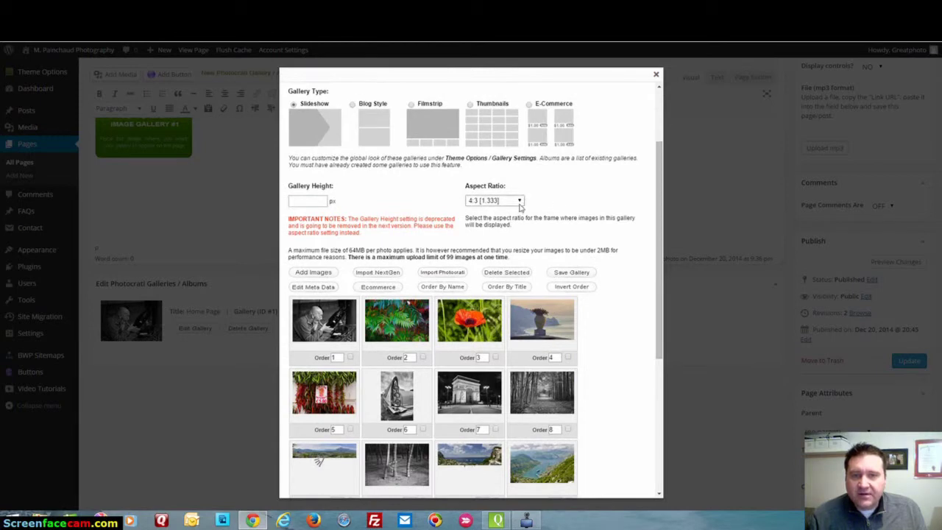
{"action": "left_click", "coordinate": [520, 202]}
{"action": "left_click", "coordinate": [519, 203]}
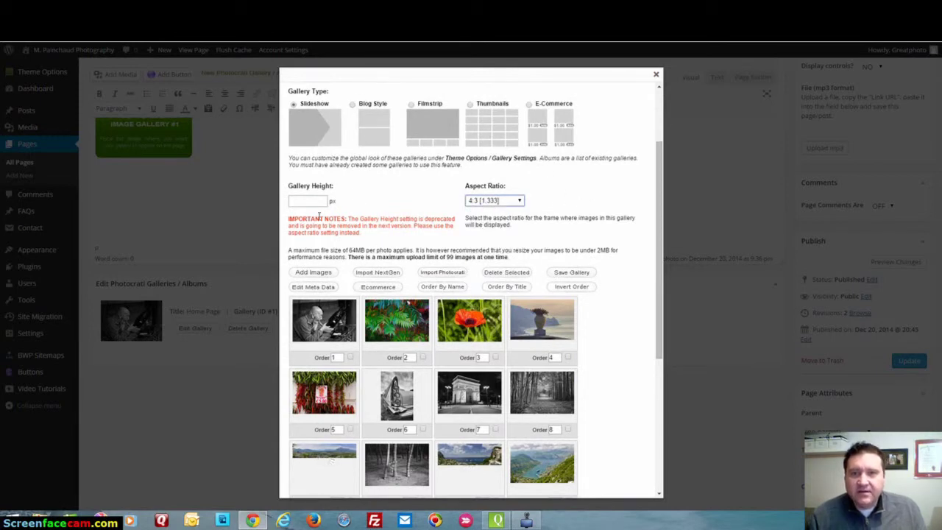
{"action": "left_click", "coordinate": [298, 201]}
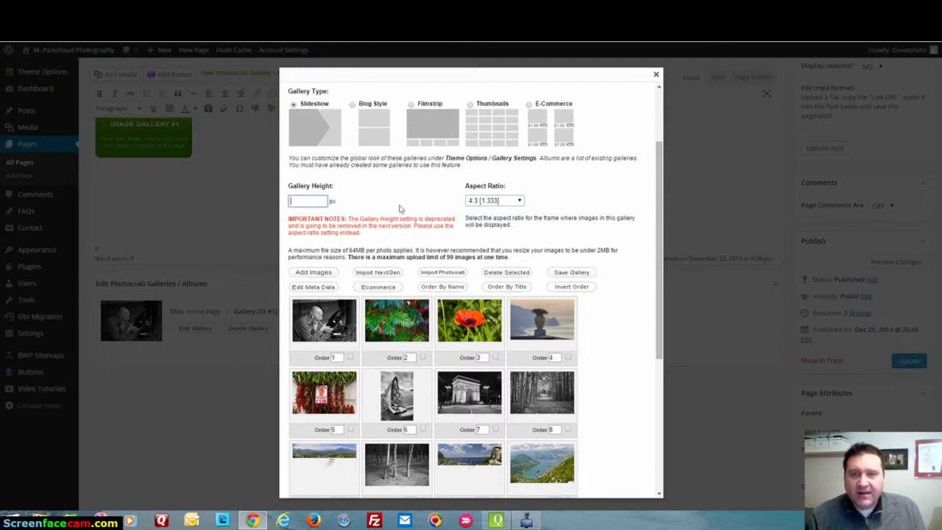
{"action": "scroll", "coordinate": [359, 218], "scroll_direction": "down", "scroll_amount": 2}
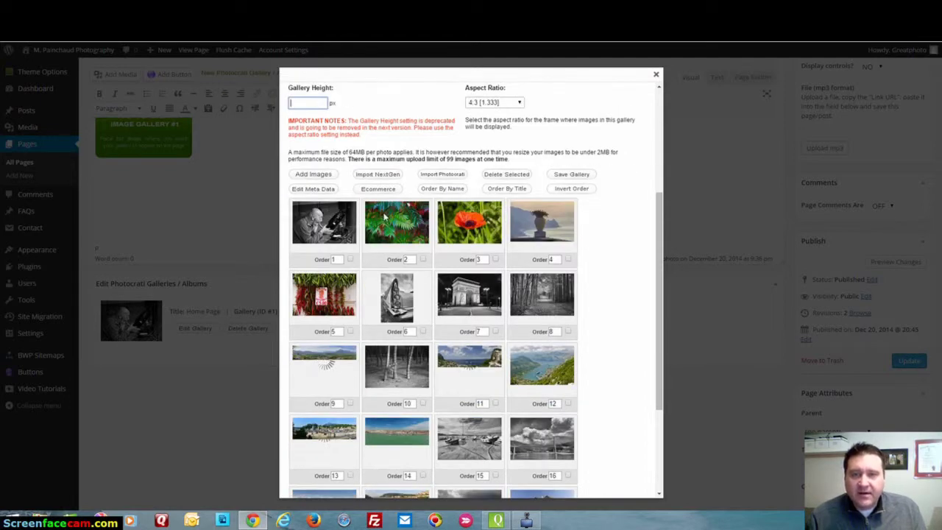
{"action": "scroll", "coordinate": [577, 232], "scroll_direction": "down", "scroll_amount": 4}
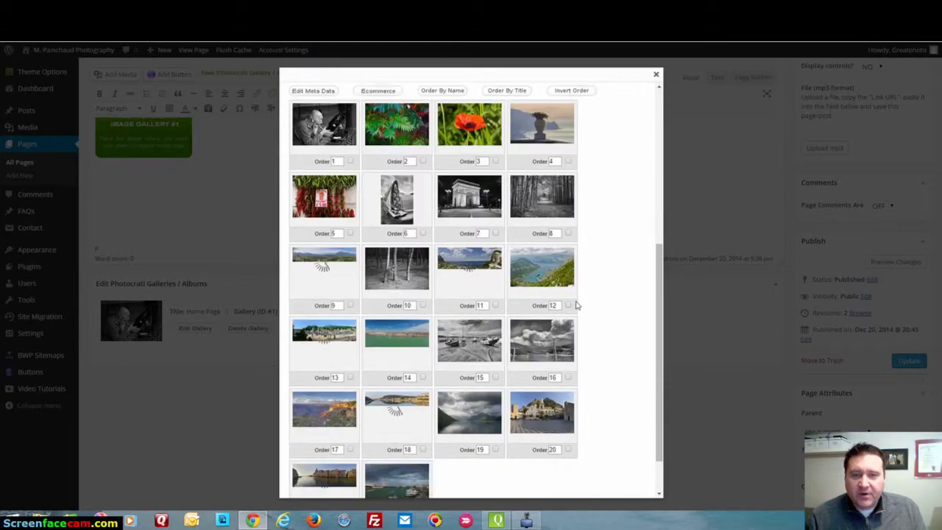
{"action": "scroll", "coordinate": [577, 305], "scroll_direction": "up", "scroll_amount": 4}
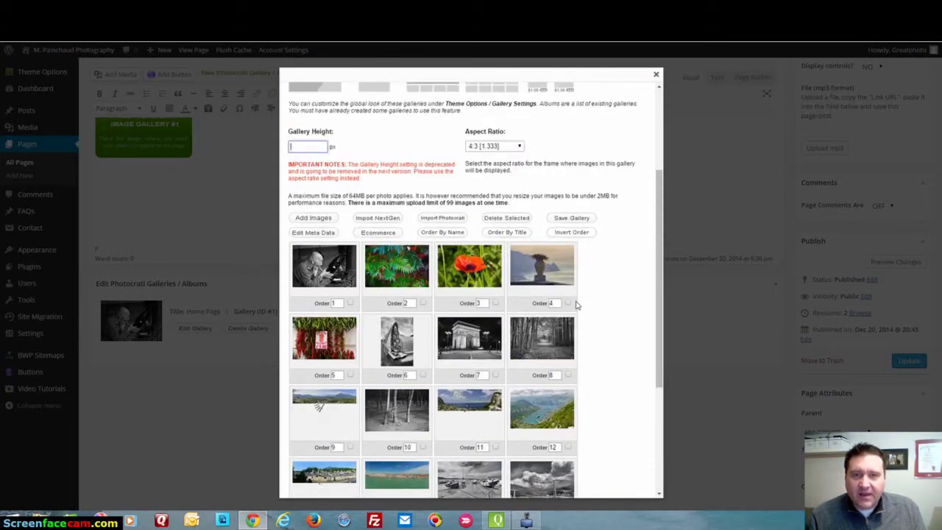
{"action": "left_click", "coordinate": [313, 220]}
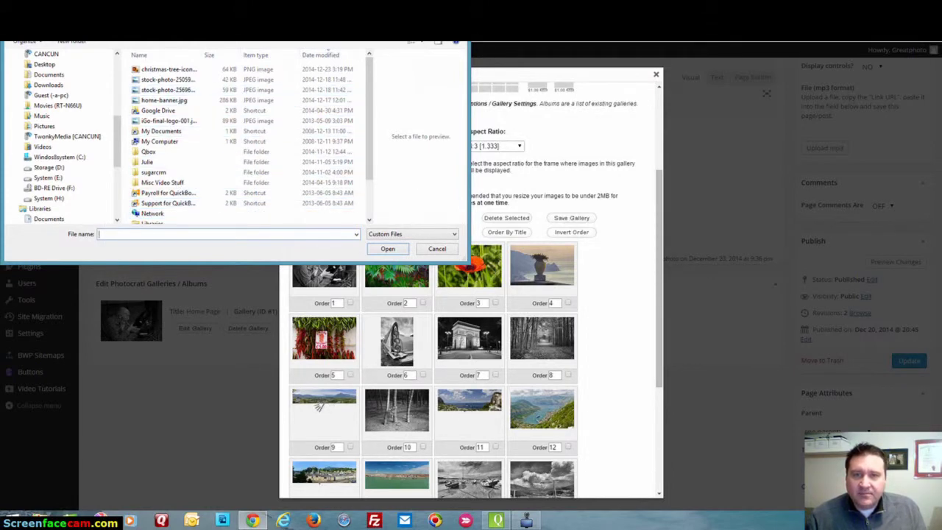
{"action": "key", "text": "Escape"}
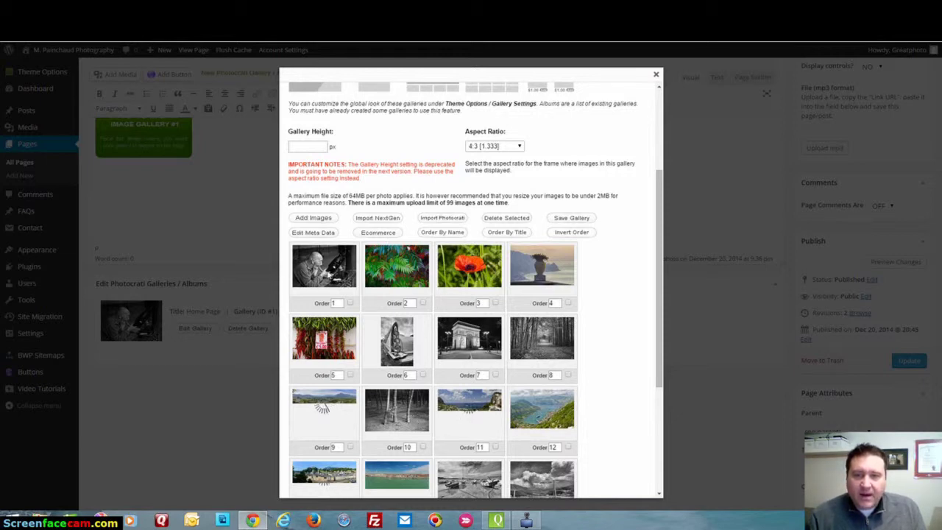
{"action": "left_click", "coordinate": [444, 222]}
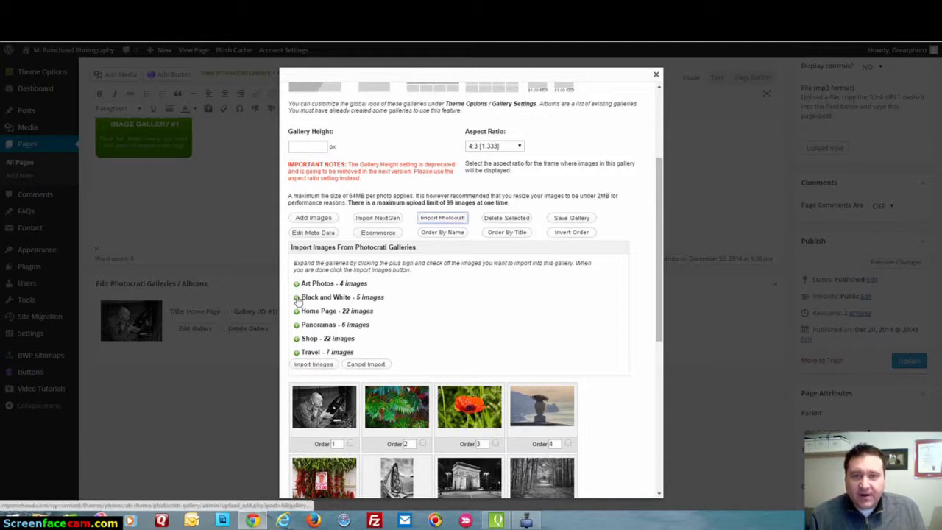
Expand the Black and White gallery in the import list to preview its photos, then collapse it.
{"action": "left_click", "coordinate": [296, 298]}
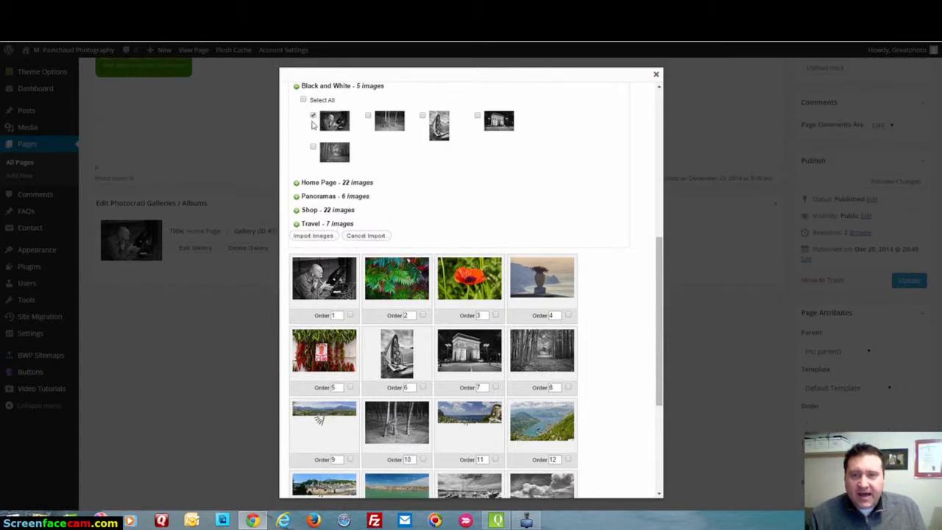
{"action": "scroll", "coordinate": [476, 197], "scroll_direction": "up", "scroll_amount": 4}
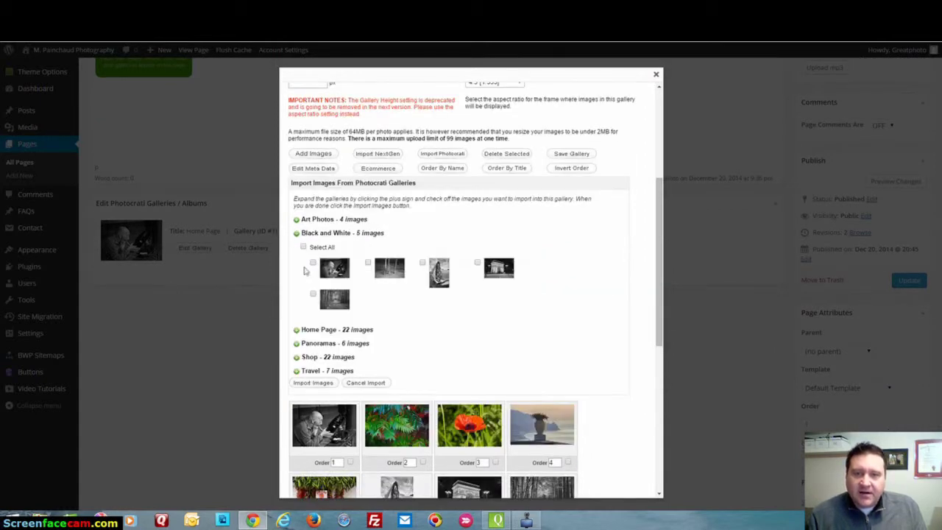
{"action": "left_click", "coordinate": [296, 234]}
{"action": "scroll", "coordinate": [442, 294], "scroll_direction": "down", "scroll_amount": 4}
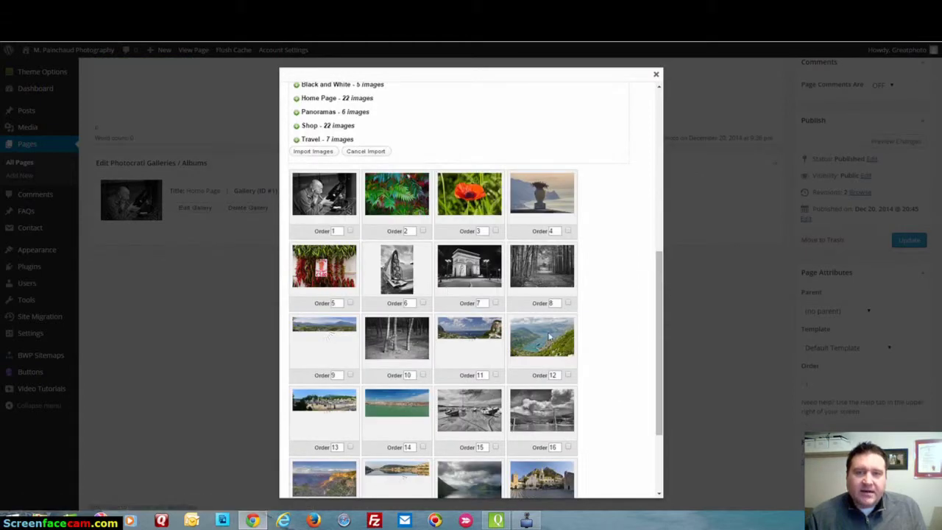
{"action": "scroll", "coordinate": [548, 332], "scroll_direction": "up", "scroll_amount": 2}
{"action": "scroll", "coordinate": [548, 333], "scroll_direction": "up", "scroll_amount": 3}
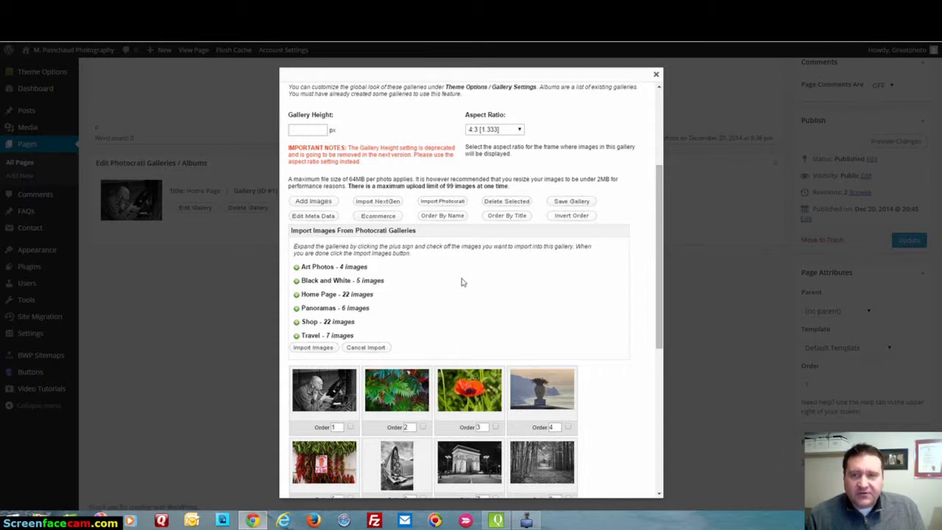
{"action": "scroll", "coordinate": [462, 282], "scroll_direction": "down", "scroll_amount": 1}
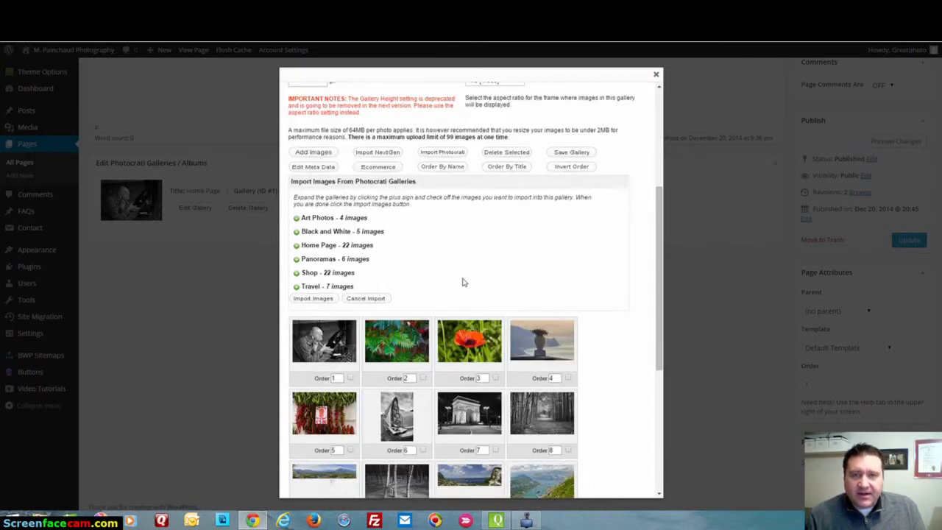
Review the titles and captions of all Home Page photos, then close the gallery editor.
{"action": "left_click", "coordinate": [312, 168]}
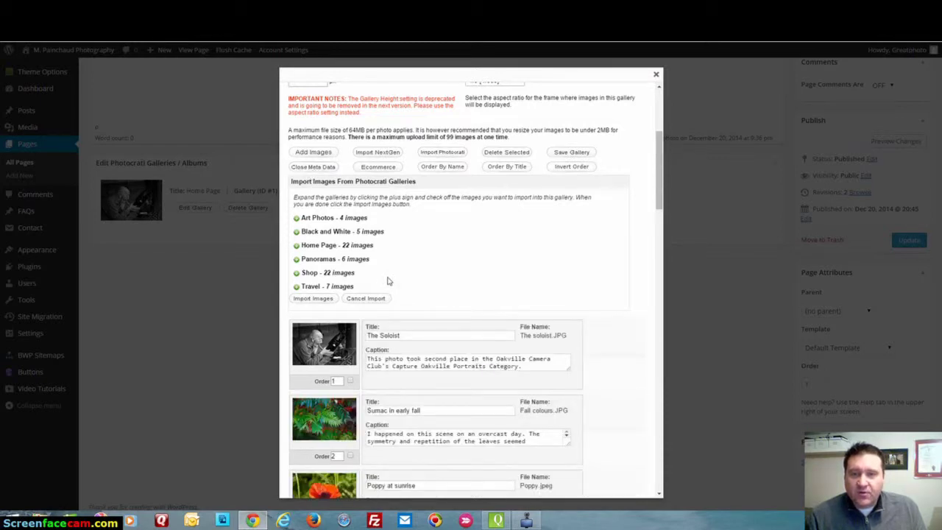
{"action": "scroll", "coordinate": [453, 277], "scroll_direction": "down", "scroll_amount": 1}
{"action": "scroll", "coordinate": [453, 272], "scroll_direction": "down", "scroll_amount": 1}
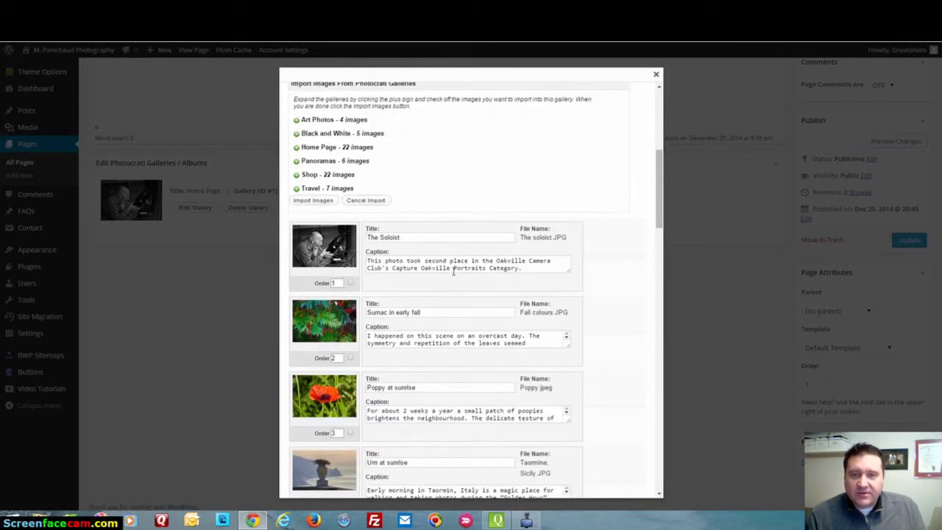
{"action": "scroll", "coordinate": [453, 258], "scroll_direction": "down", "scroll_amount": 1}
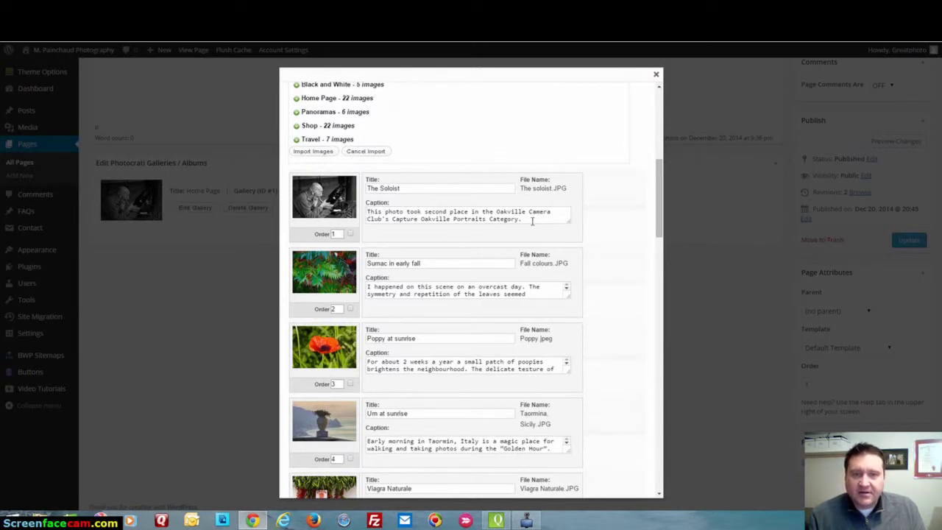
{"action": "scroll", "coordinate": [460, 238], "scroll_direction": "up", "scroll_amount": 1}
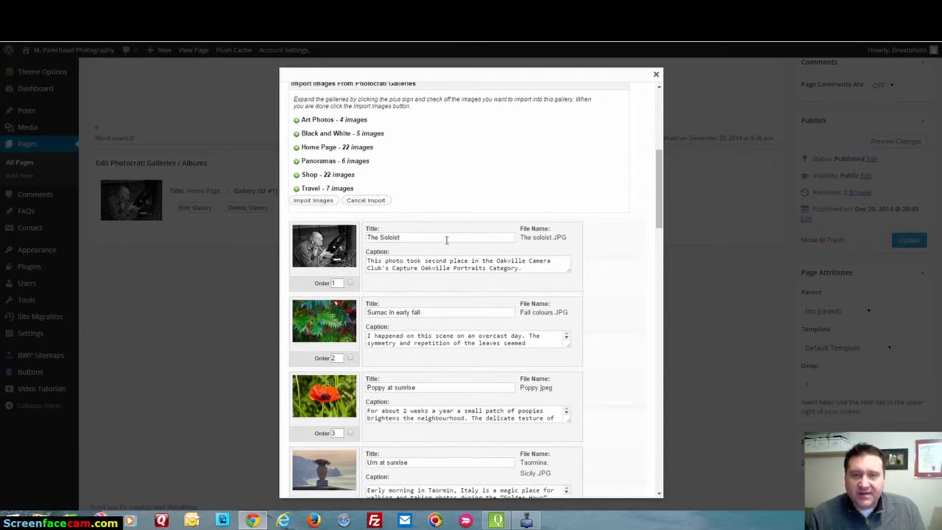
{"action": "scroll", "coordinate": [435, 265], "scroll_direction": "down", "scroll_amount": 4}
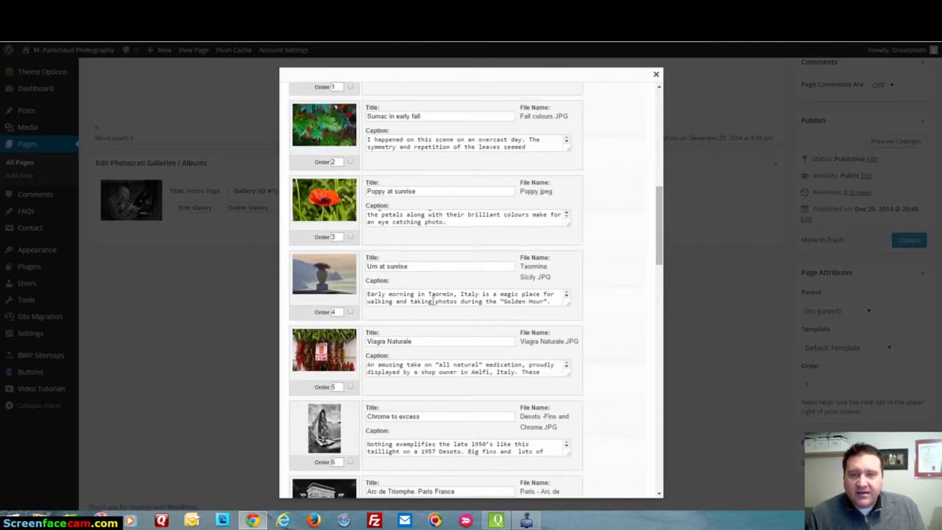
{"action": "scroll", "coordinate": [437, 298], "scroll_direction": "down", "scroll_amount": 1}
{"action": "scroll", "coordinate": [486, 368], "scroll_direction": "down", "scroll_amount": 1}
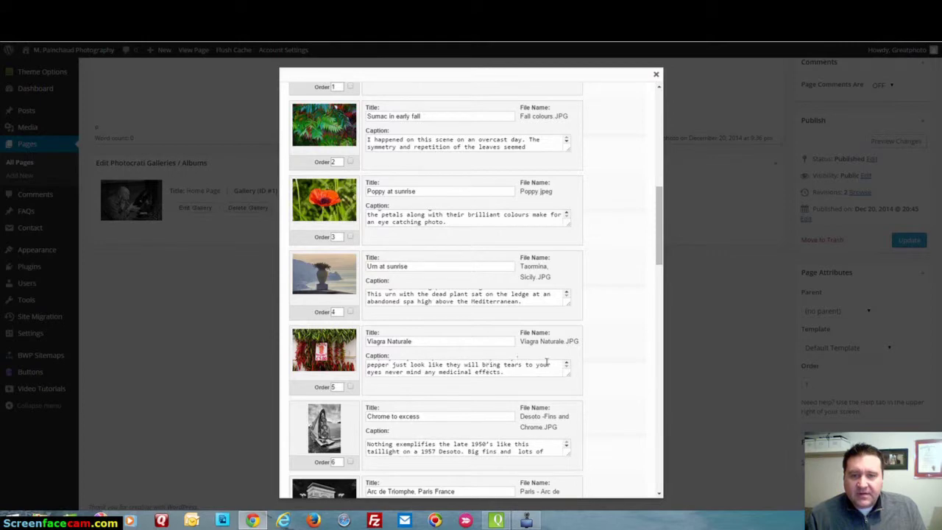
{"action": "scroll", "coordinate": [547, 349], "scroll_direction": "up", "scroll_amount": 4}
{"action": "scroll", "coordinate": [552, 156], "scroll_direction": "up", "scroll_amount": 4}
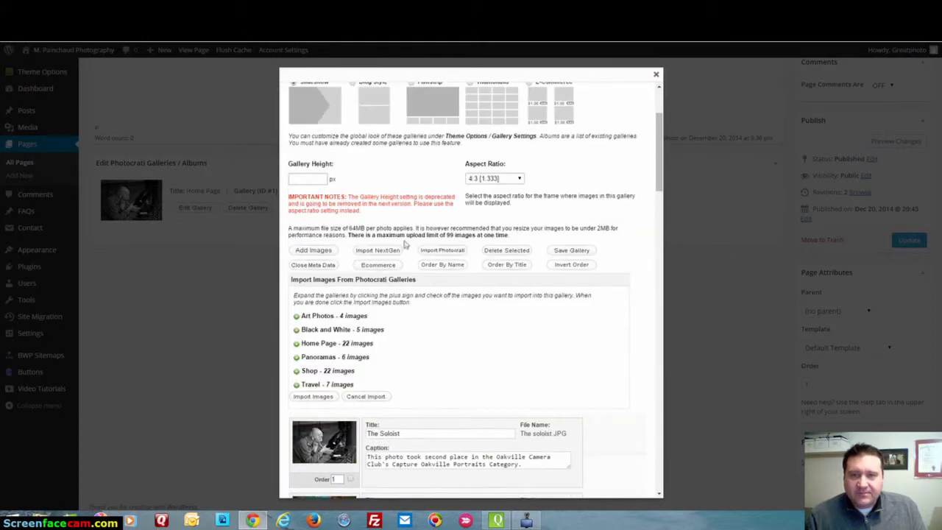
{"action": "scroll", "coordinate": [549, 210], "scroll_direction": "up", "scroll_amount": 2}
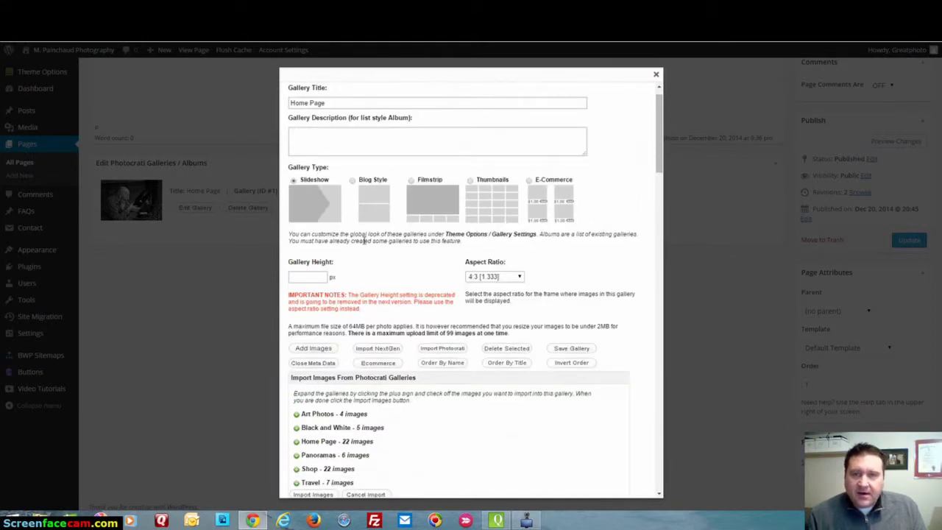
{"action": "scroll", "coordinate": [363, 241], "scroll_direction": "down", "scroll_amount": 10}
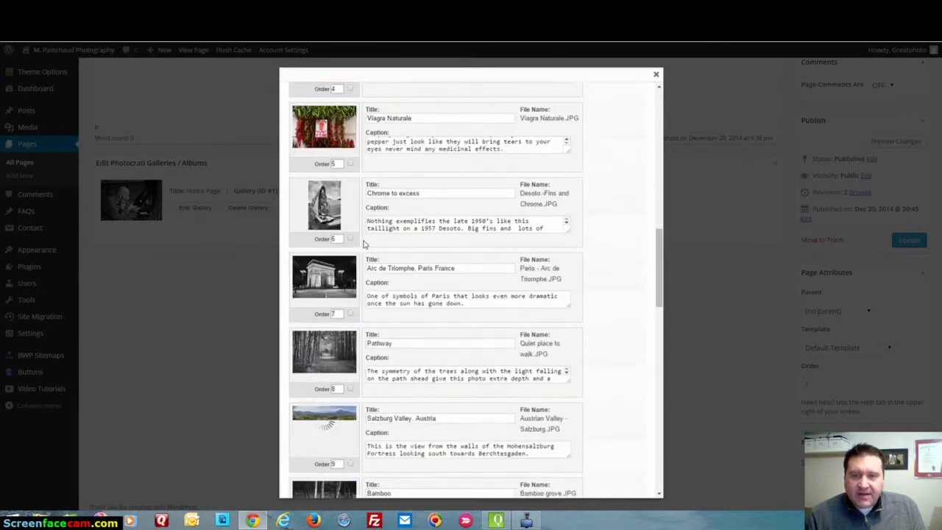
{"action": "scroll", "coordinate": [364, 242], "scroll_direction": "down", "scroll_amount": 4}
{"action": "left_click_drag", "start_coordinate": [665, 290], "coordinate": [666, 441]}
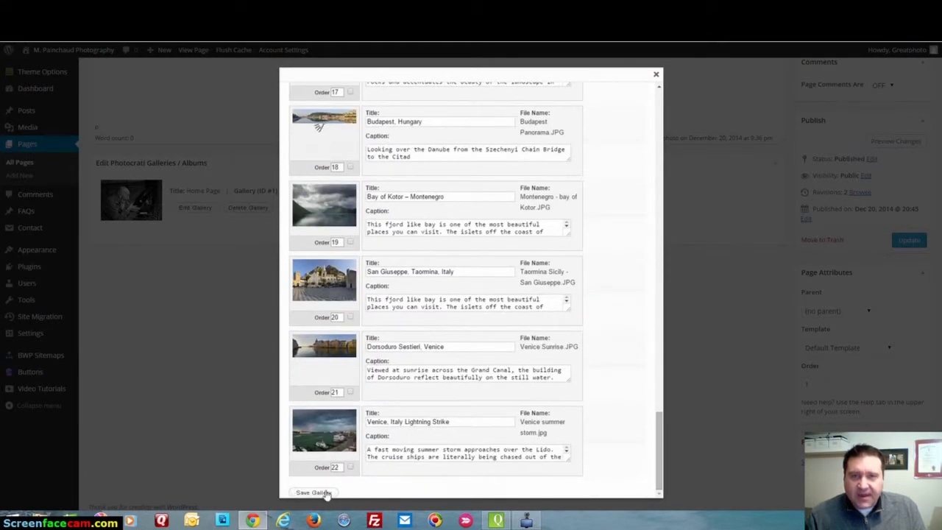
{"action": "left_click", "coordinate": [653, 78]}
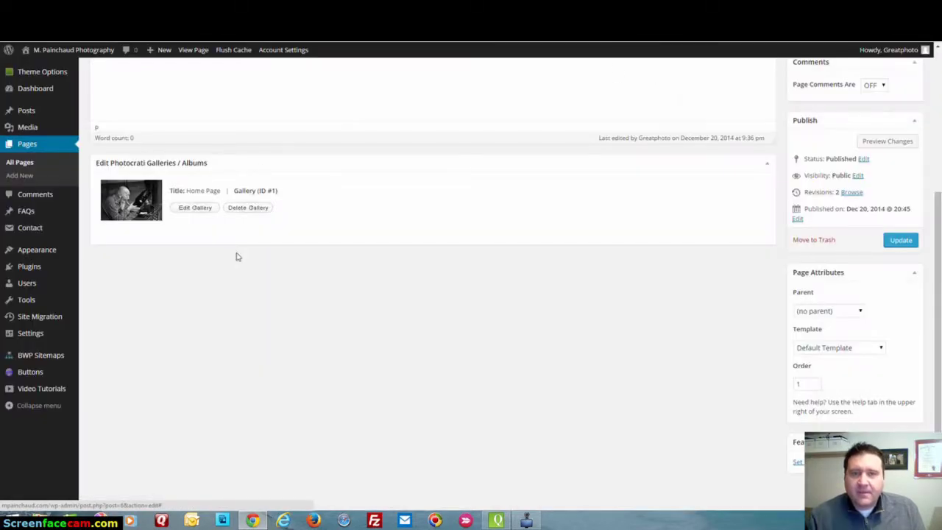
Scroll to the top of the Edit Page screen and go to Pages > All Pages.
{"action": "scroll", "coordinate": [443, 299], "scroll_direction": "up", "scroll_amount": 1}
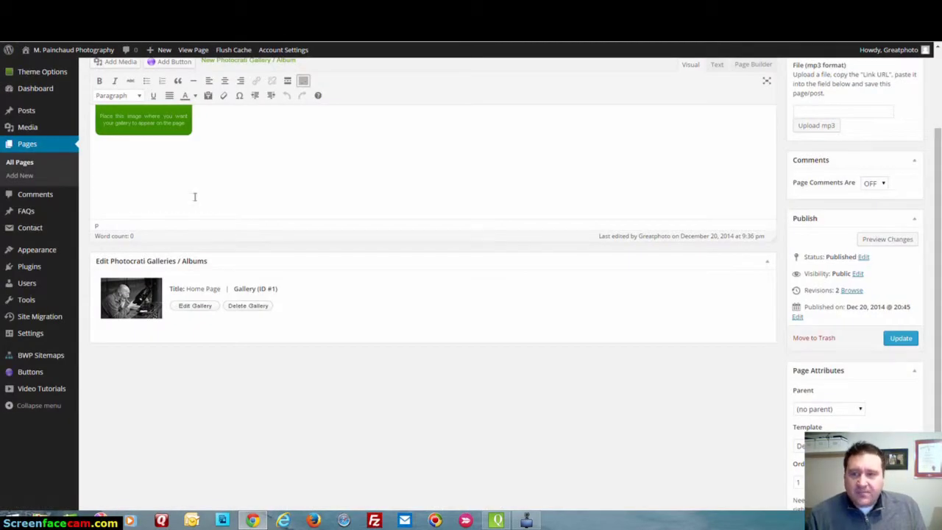
{"action": "scroll", "coordinate": [221, 220], "scroll_direction": "up", "scroll_amount": 3}
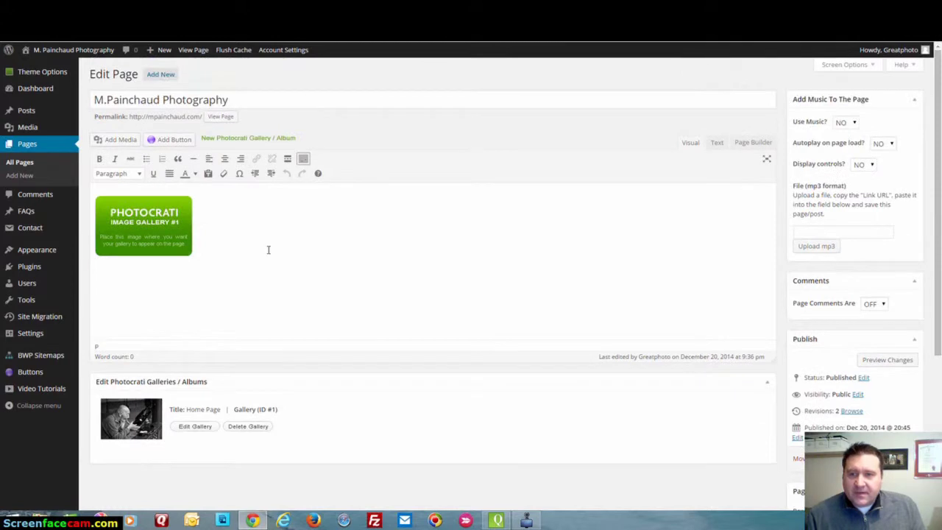
{"action": "left_click", "coordinate": [26, 145]}
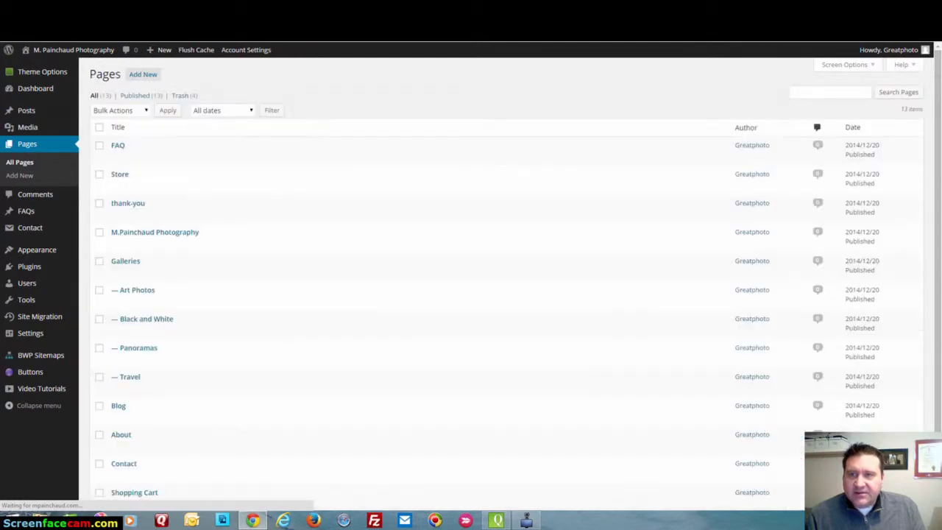
Preview the live home page, return to the pages list, and open the Black and White page's gallery.
{"action": "left_click", "coordinate": [347, 42]}
{"action": "mouse_move", "coordinate": [512, 88]}
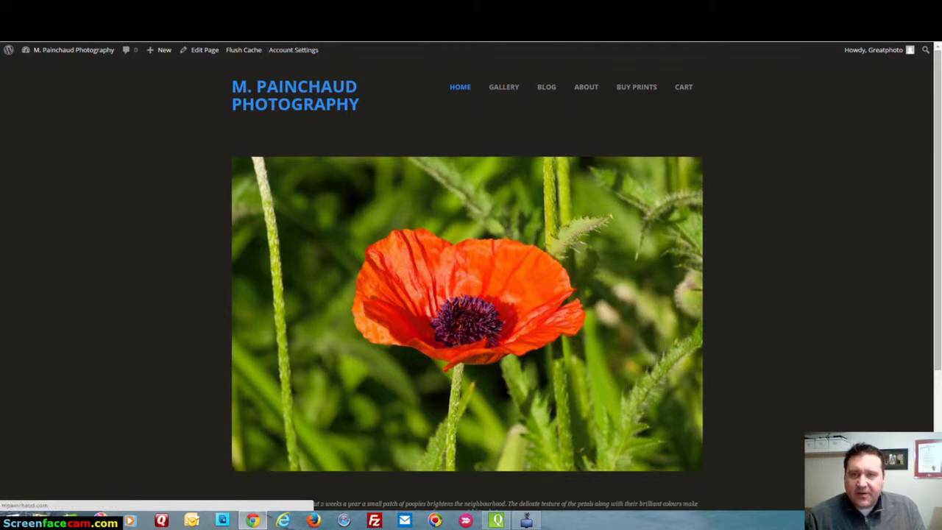
{"action": "key", "text": "alt+Left"}
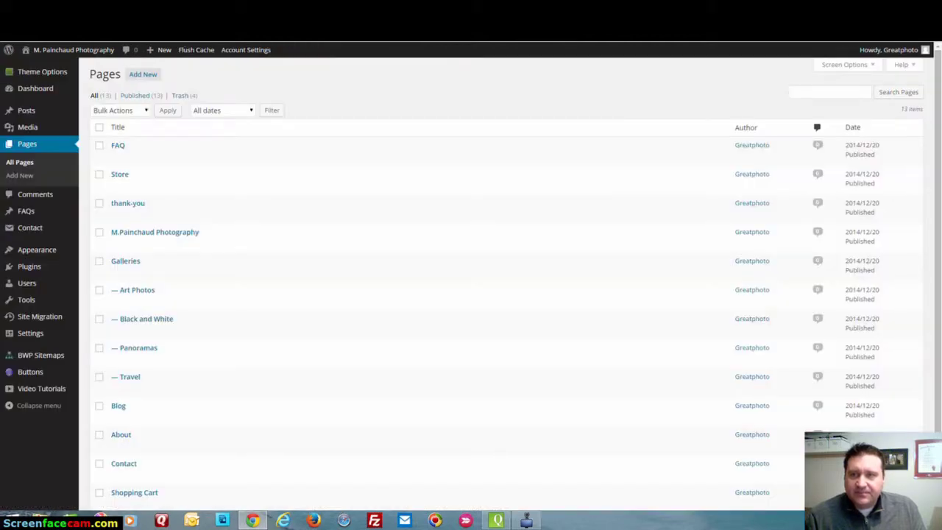
{"action": "left_click", "coordinate": [146, 320]}
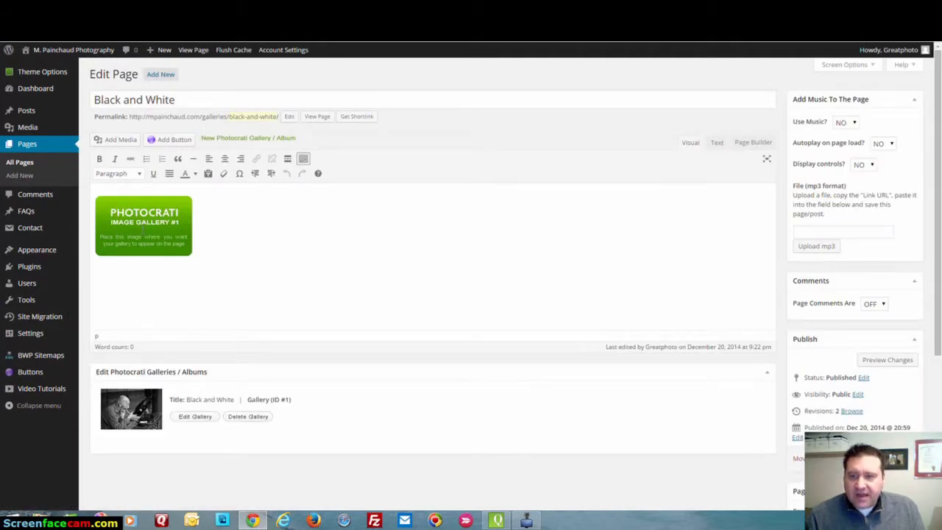
{"action": "left_click", "coordinate": [195, 417]}
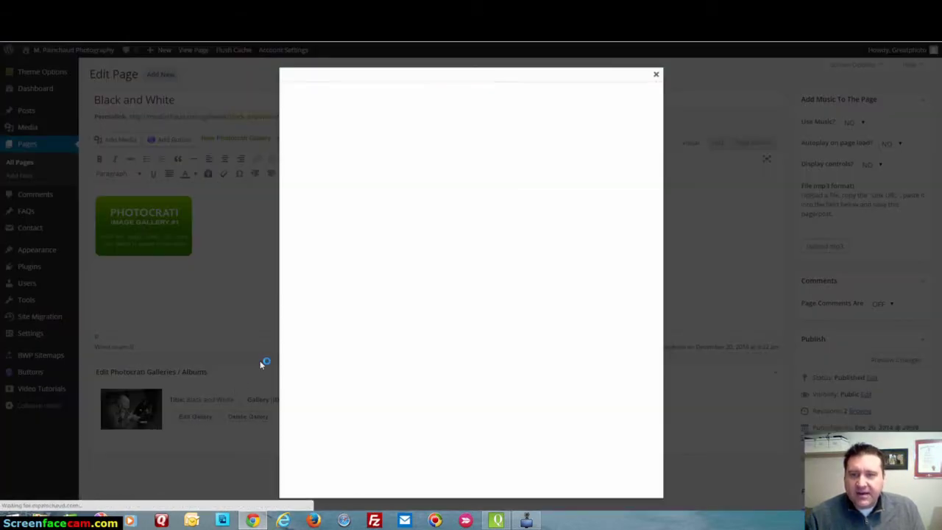
{"action": "scroll", "coordinate": [357, 300], "scroll_direction": "down", "scroll_amount": 2}
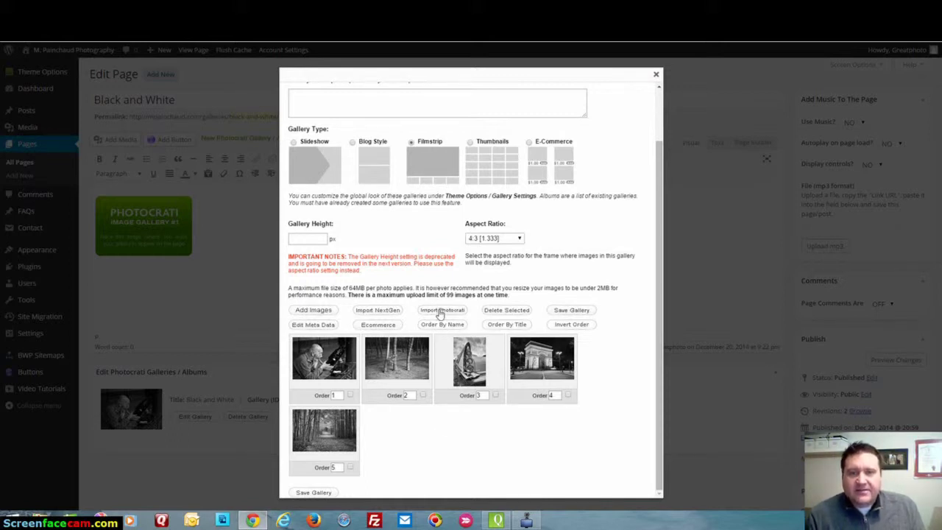
{"action": "left_click", "coordinate": [313, 326]}
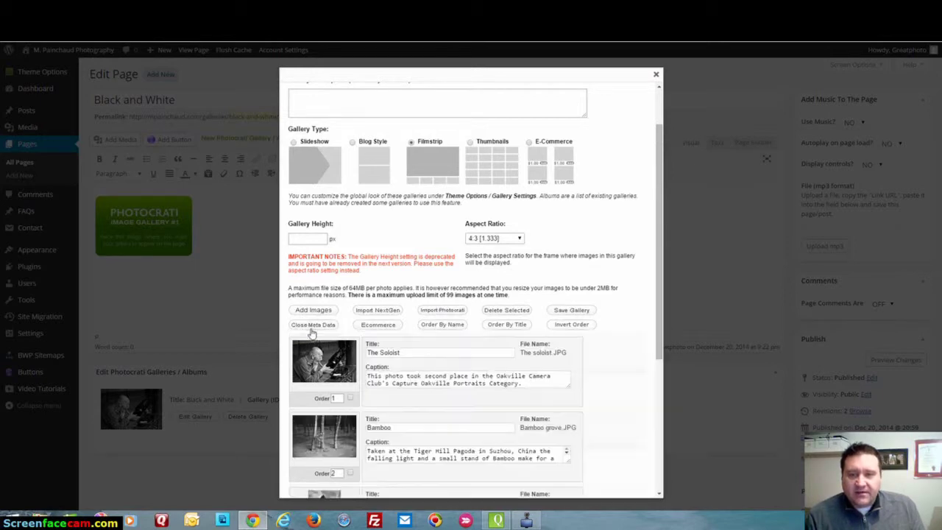
{"action": "scroll", "coordinate": [346, 378], "scroll_direction": "down", "scroll_amount": 2}
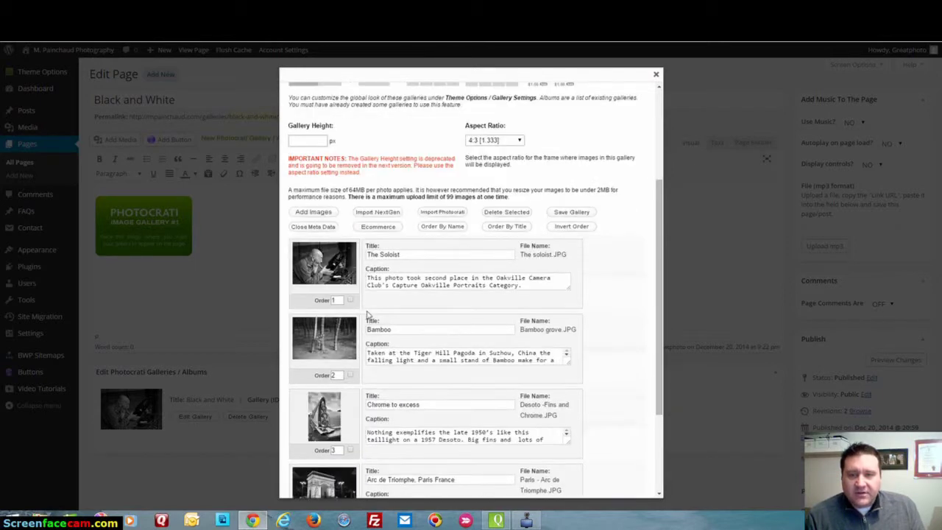
{"action": "left_click", "coordinate": [407, 279]}
{"action": "left_click", "coordinate": [414, 255]}
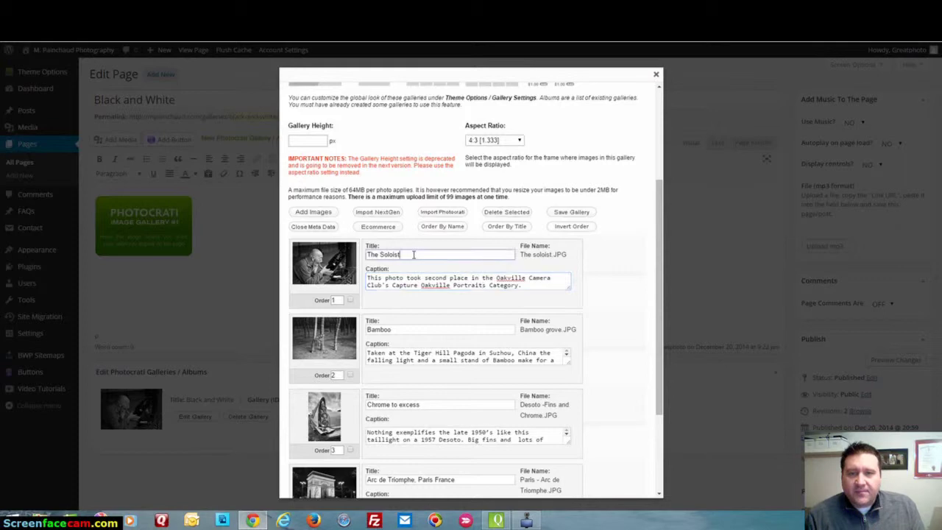
{"action": "left_click", "coordinate": [428, 288]}
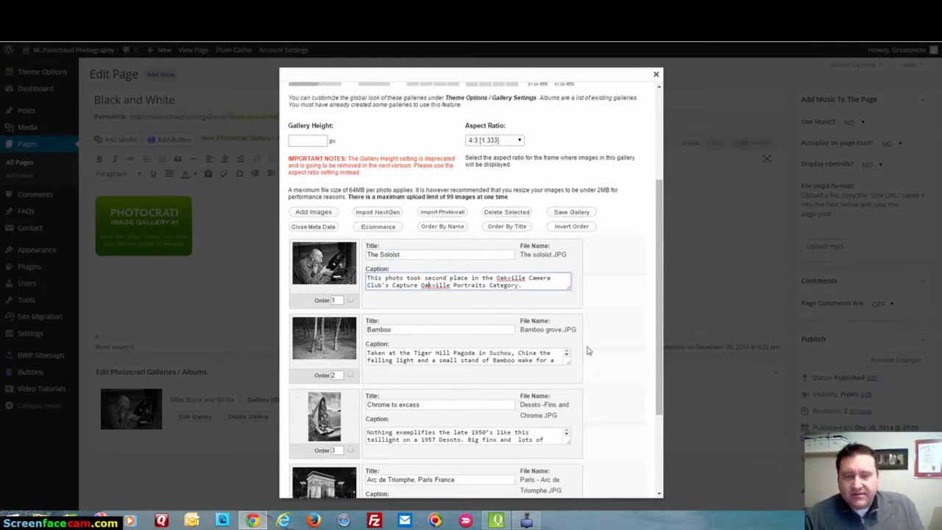
{"action": "scroll", "coordinate": [588, 346], "scroll_direction": "up", "scroll_amount": 3}
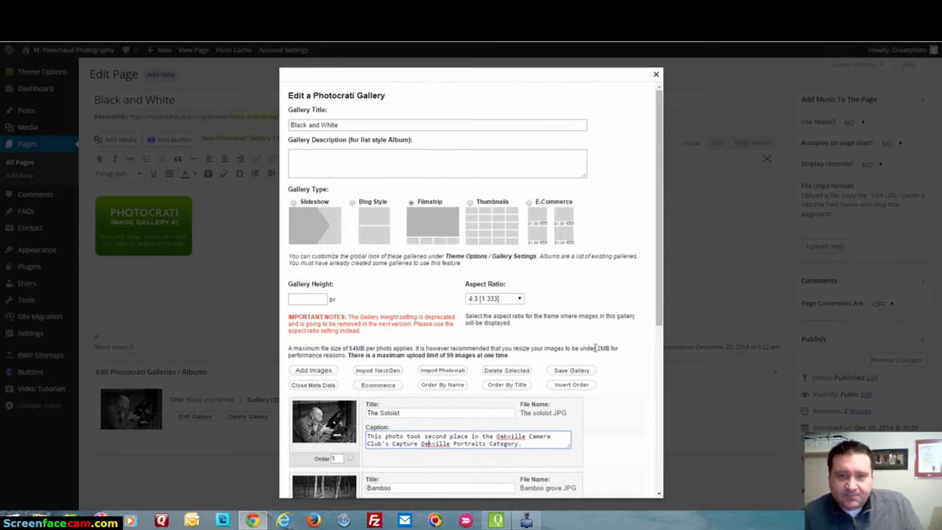
{"action": "scroll", "coordinate": [639, 265], "scroll_direction": "down", "scroll_amount": 2}
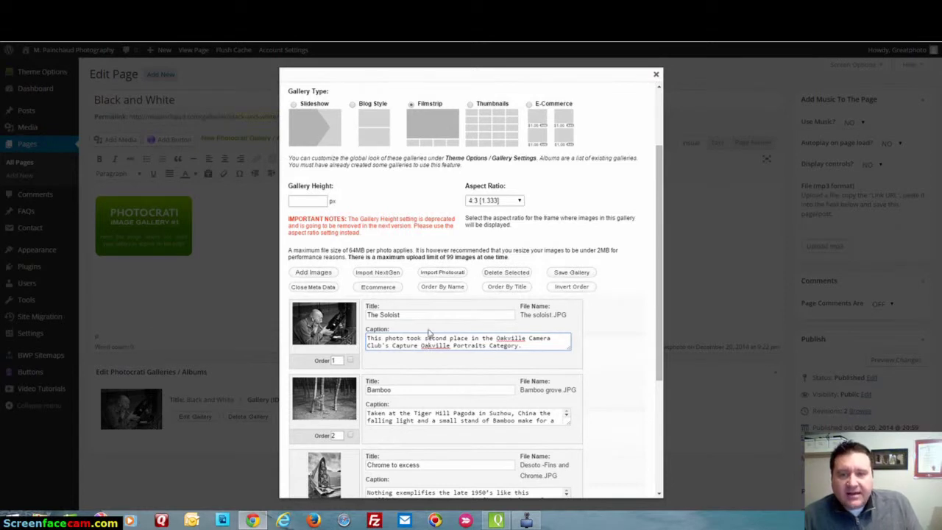
Upload stock-photo-25059642-call-center-team.jpg into the Black and White gallery and show its ecommerce options.
{"action": "left_click", "coordinate": [308, 274]}
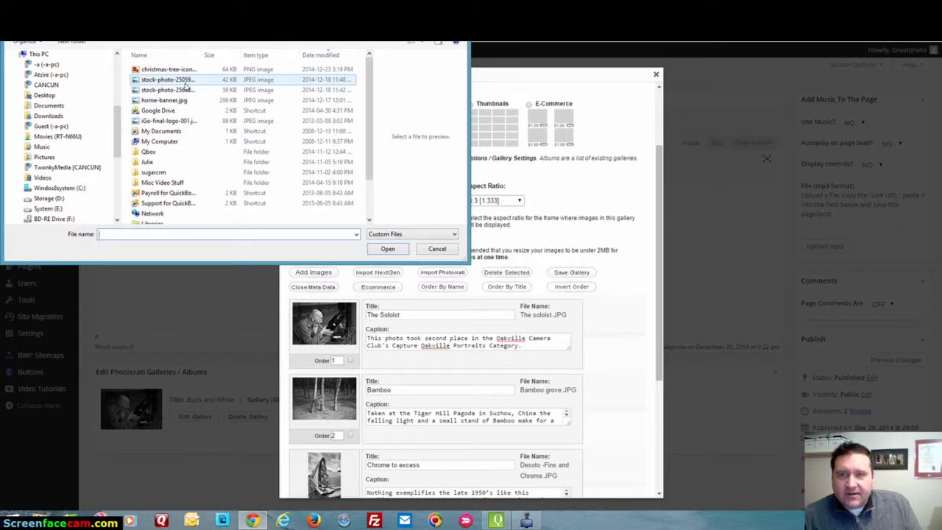
{"action": "left_click", "coordinate": [185, 81]}
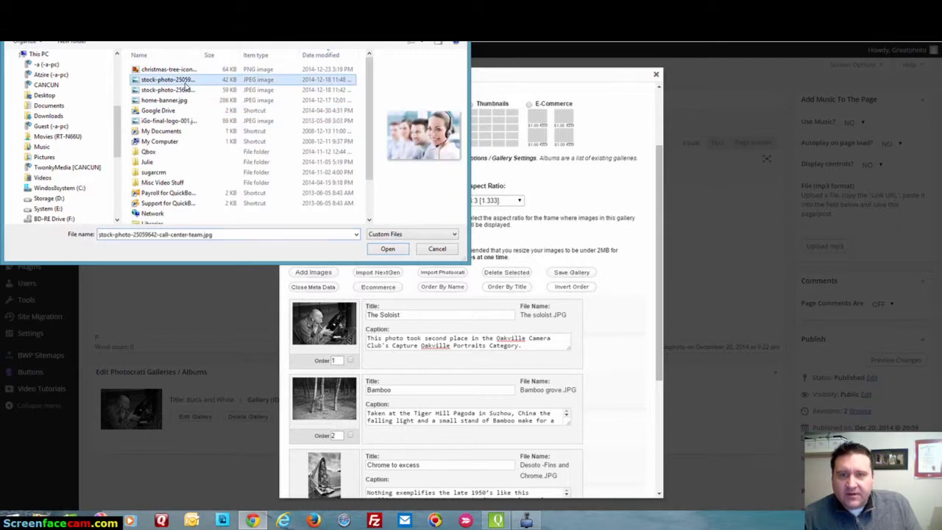
{"action": "left_click", "coordinate": [387, 249]}
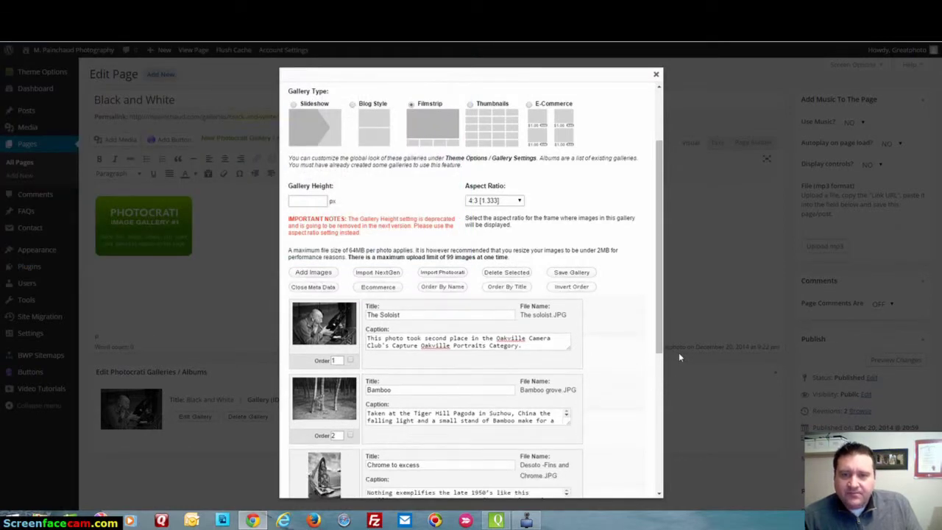
{"action": "scroll", "coordinate": [547, 269], "scroll_direction": "down", "scroll_amount": 7}
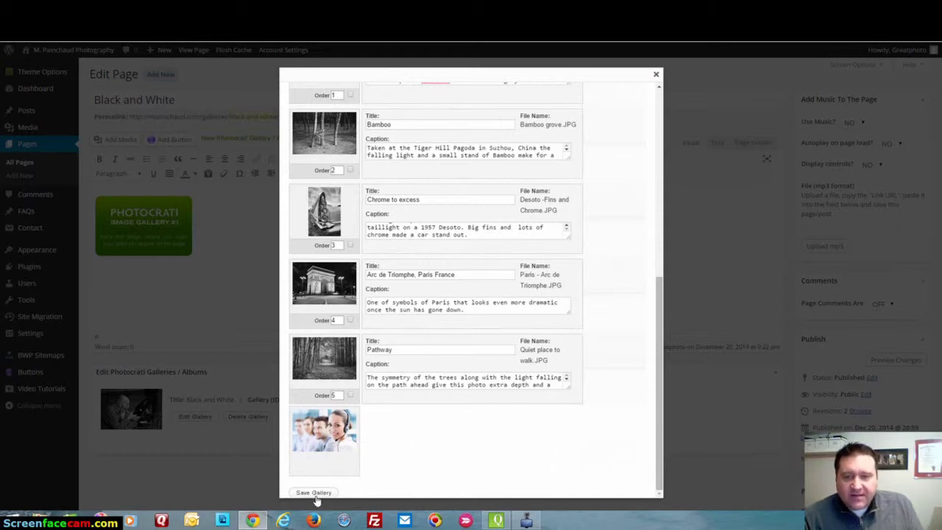
{"action": "scroll", "coordinate": [610, 375], "scroll_direction": "up", "scroll_amount": 8}
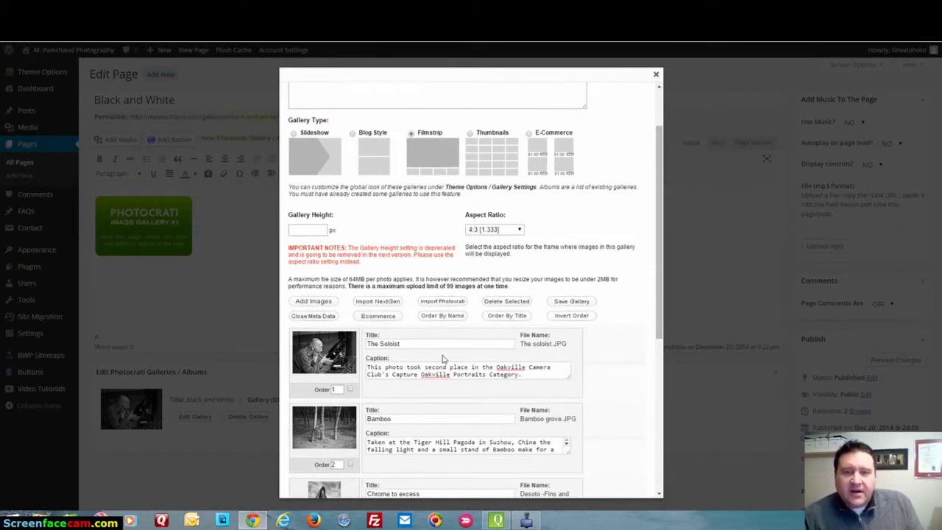
{"action": "scroll", "coordinate": [443, 358], "scroll_direction": "down", "scroll_amount": 5}
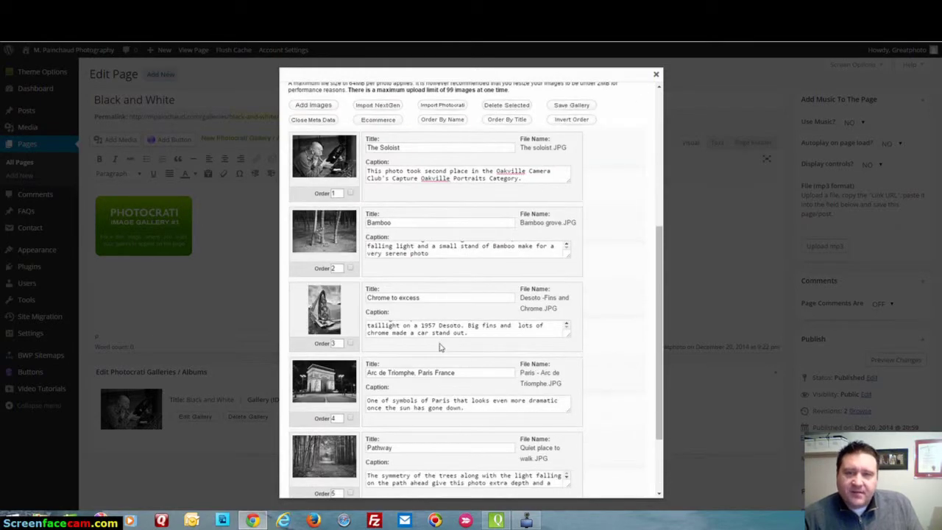
{"action": "scroll", "coordinate": [440, 346], "scroll_direction": "up", "scroll_amount": 1}
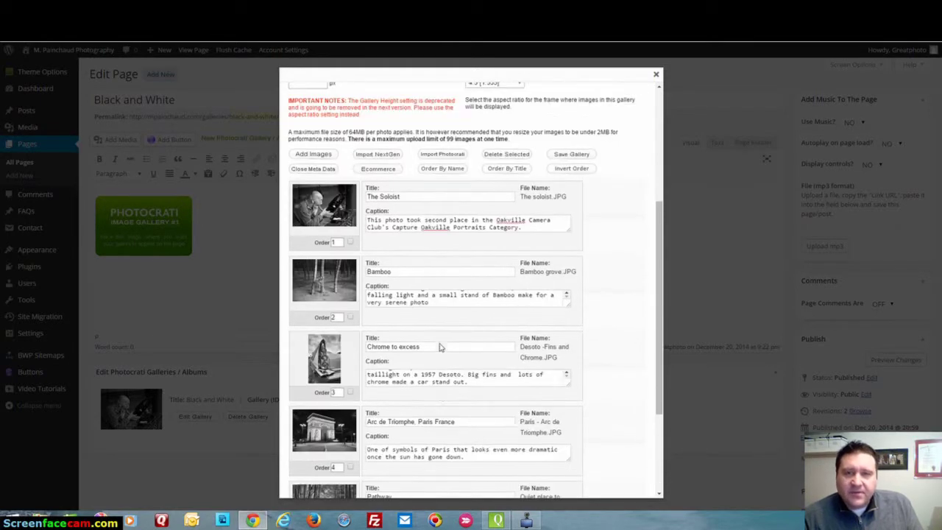
{"action": "left_click", "coordinate": [380, 171]}
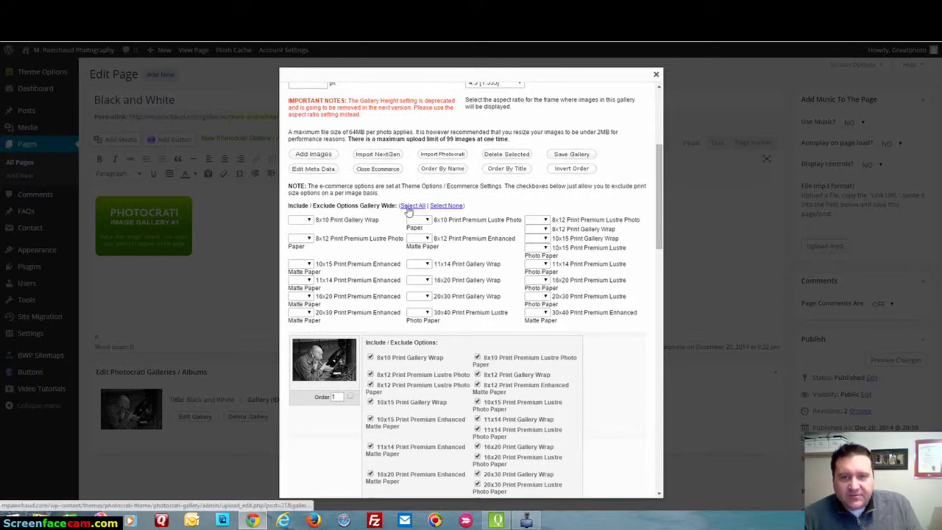
Switch all print options on for every Black and White photo with Select All, then close the editor.
{"action": "left_click", "coordinate": [412, 206]}
{"action": "scroll", "coordinate": [395, 310], "scroll_direction": "down", "scroll_amount": 3}
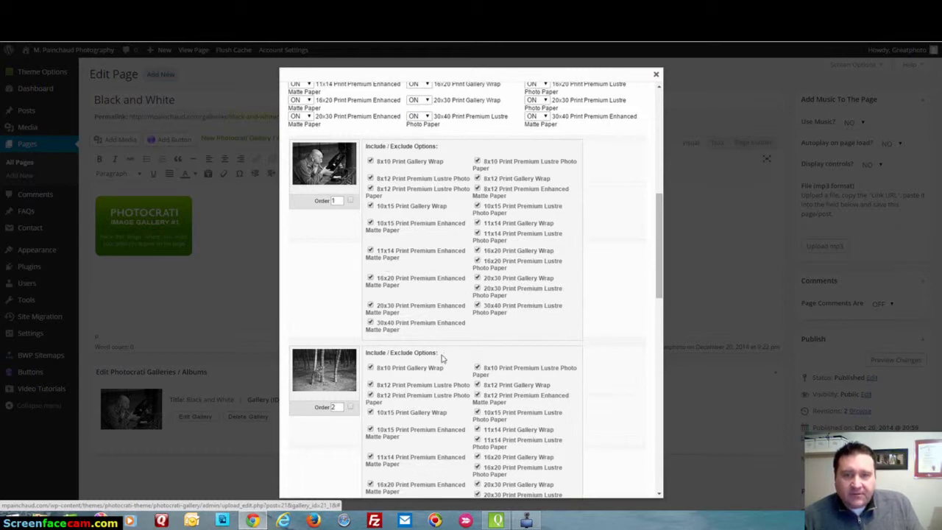
{"action": "scroll", "coordinate": [442, 359], "scroll_direction": "down", "scroll_amount": 2}
{"action": "scroll", "coordinate": [480, 368], "scroll_direction": "down", "scroll_amount": 3}
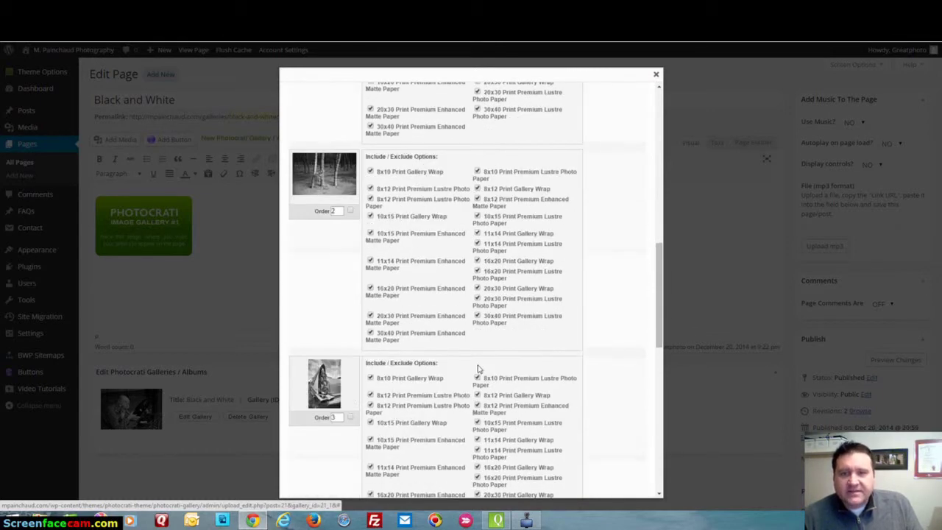
{"action": "scroll", "coordinate": [478, 355], "scroll_direction": "down", "scroll_amount": 1}
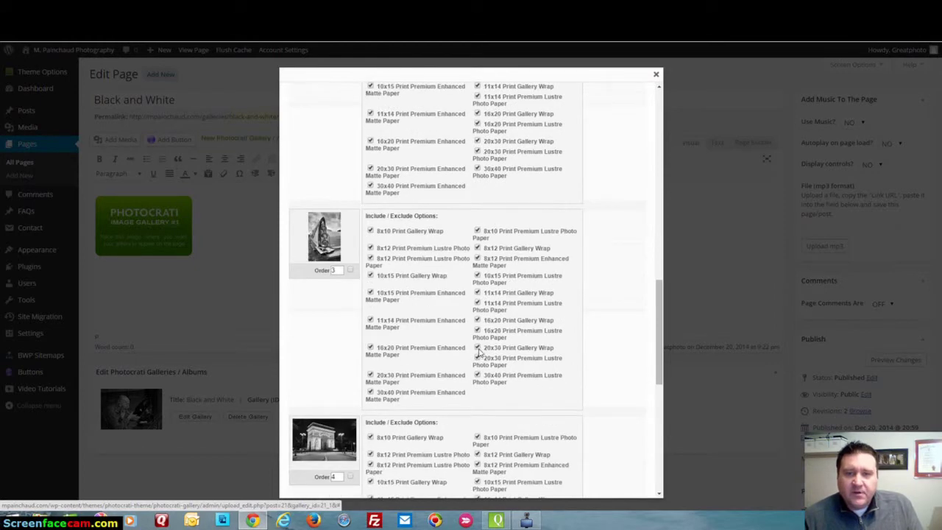
{"action": "scroll", "coordinate": [478, 352], "scroll_direction": "down", "scroll_amount": 8}
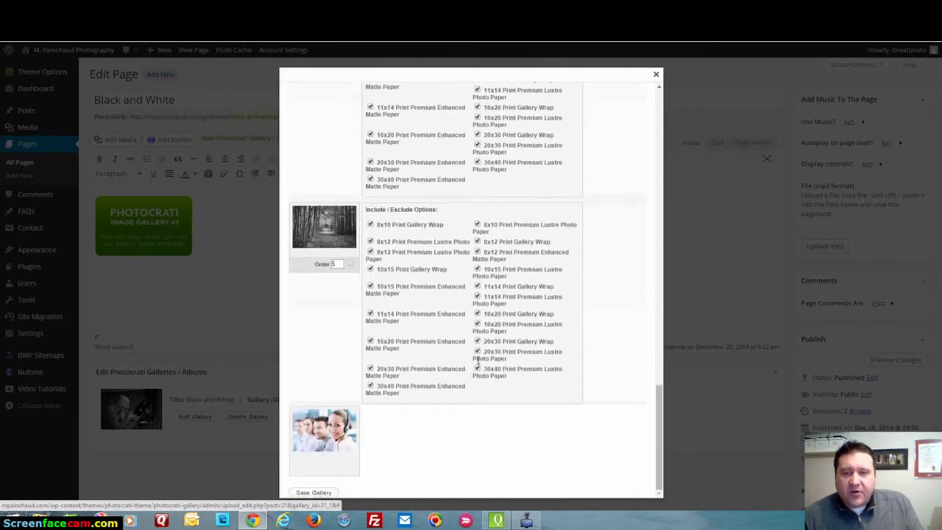
{"action": "scroll", "coordinate": [478, 361], "scroll_direction": "up", "scroll_amount": 10}
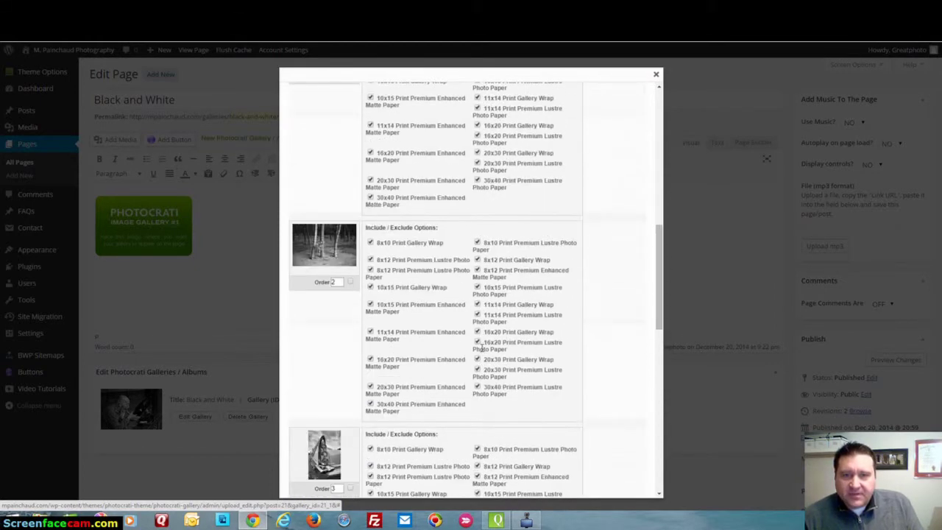
{"action": "scroll", "coordinate": [482, 351], "scroll_direction": "down", "scroll_amount": 10}
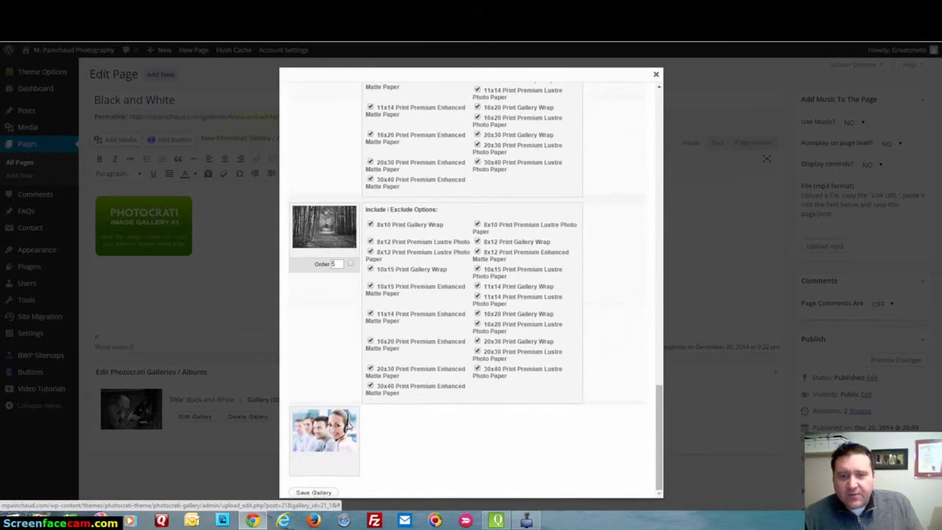
{"action": "left_click", "coordinate": [658, 77]}
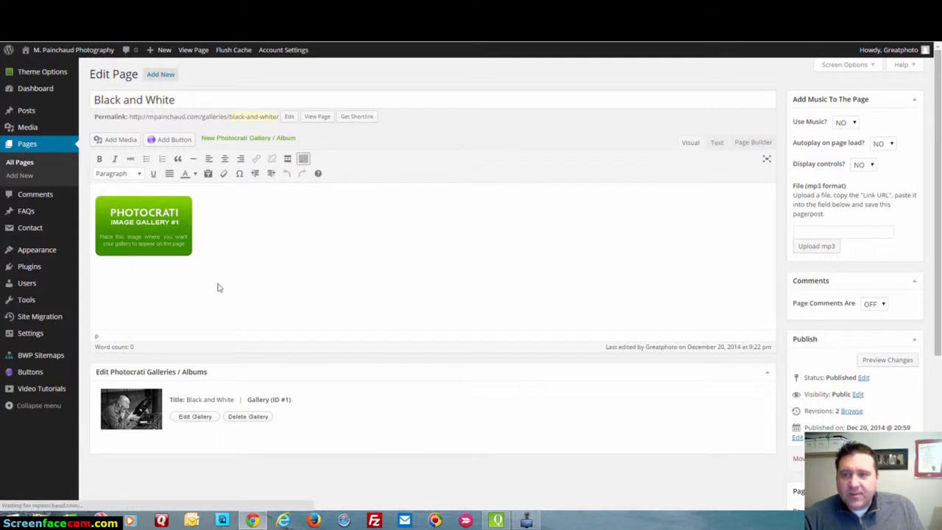
Edit the Store page from All Pages and open its Shop gallery in the Photocrati editor.
{"action": "scroll", "coordinate": [257, 218], "scroll_direction": "down", "scroll_amount": 1}
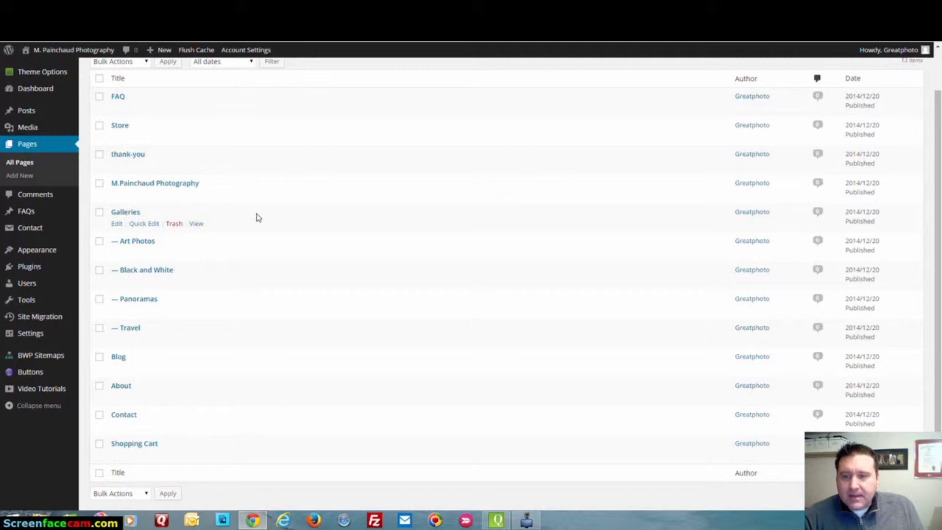
{"action": "left_click", "coordinate": [120, 126]}
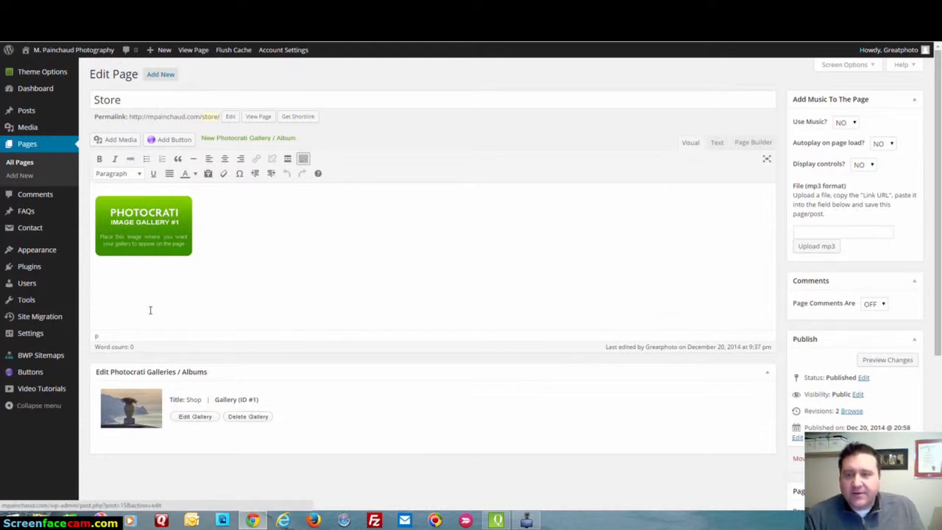
{"action": "left_click", "coordinate": [198, 417]}
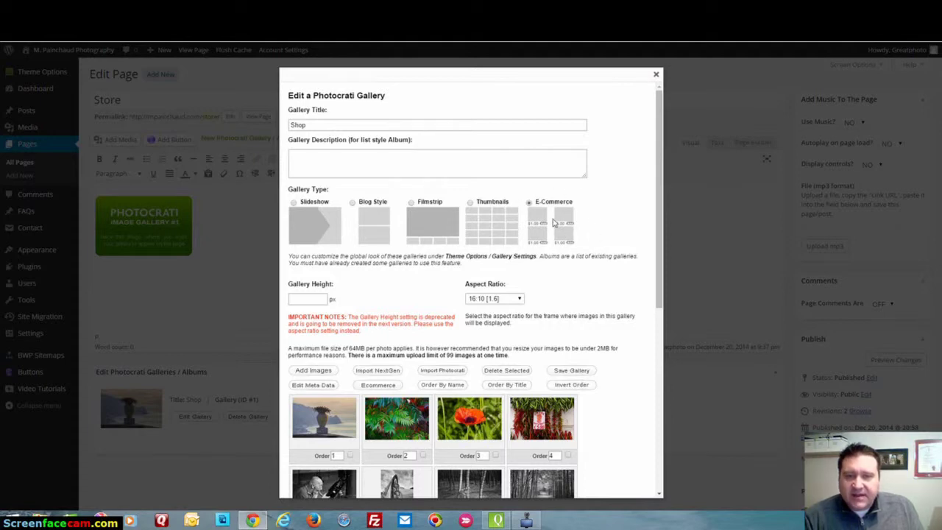
Look through the Shop gallery's images and bring up the Import Photocrati gallery list.
{"action": "scroll", "coordinate": [554, 223], "scroll_direction": "down", "scroll_amount": 1}
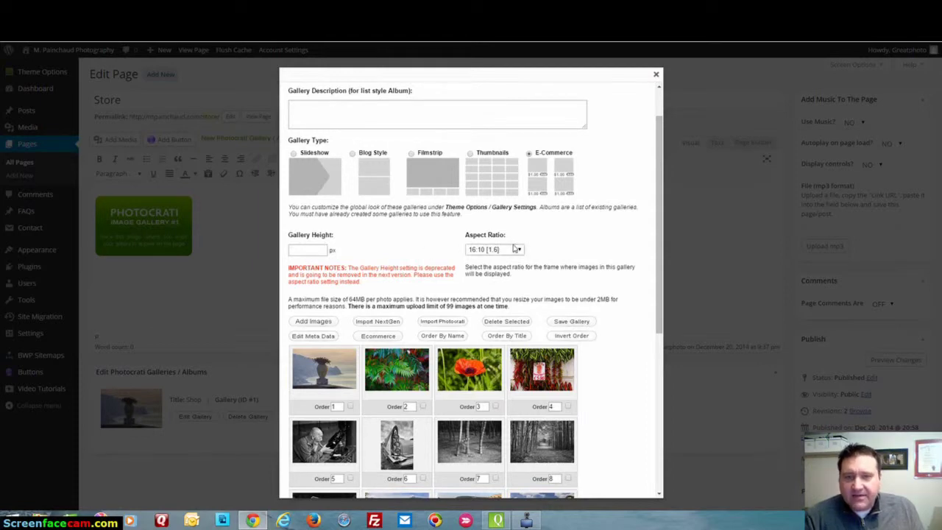
{"action": "scroll", "coordinate": [541, 234], "scroll_direction": "down", "scroll_amount": 3}
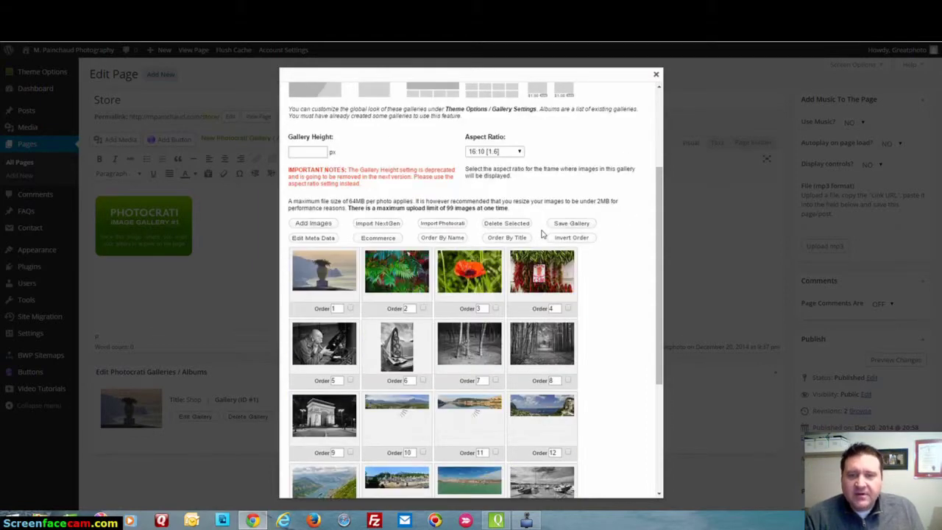
{"action": "scroll", "coordinate": [441, 423], "scroll_direction": "down", "scroll_amount": 3}
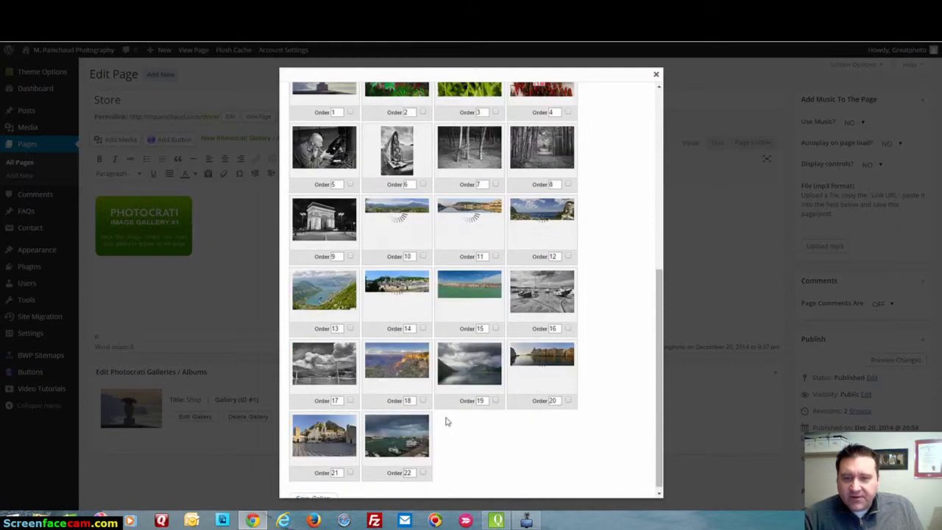
{"action": "scroll", "coordinate": [444, 420], "scroll_direction": "up", "scroll_amount": 3}
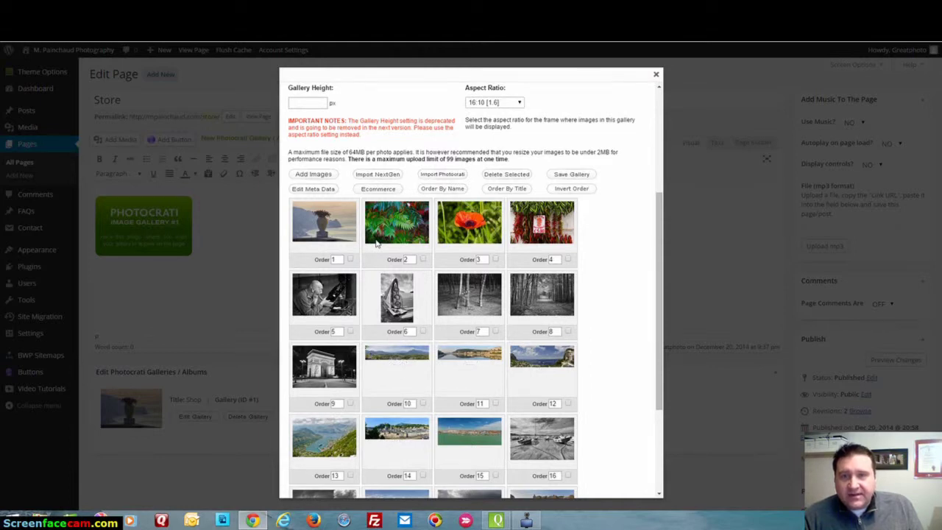
{"action": "left_click", "coordinate": [446, 175]}
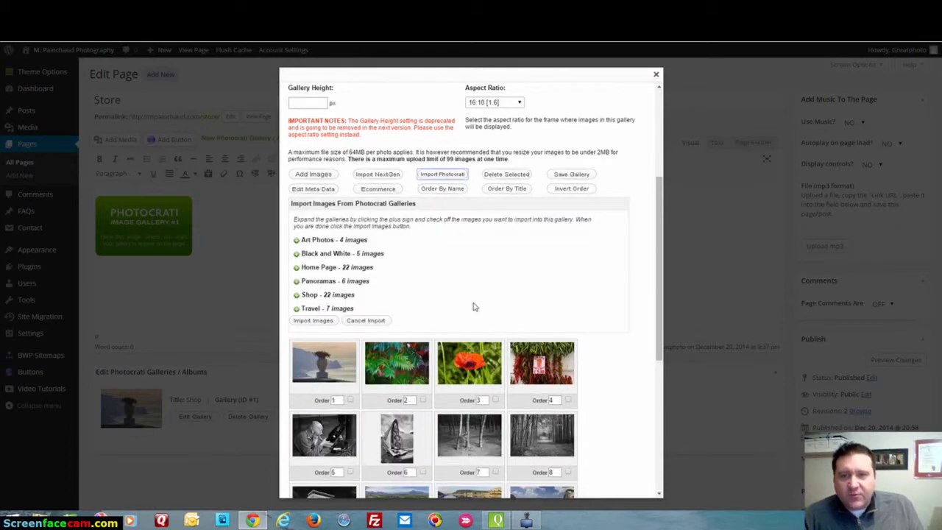
Expand Black and White in the import list, leaving its second photo unselected.
{"action": "left_click", "coordinate": [297, 254]}
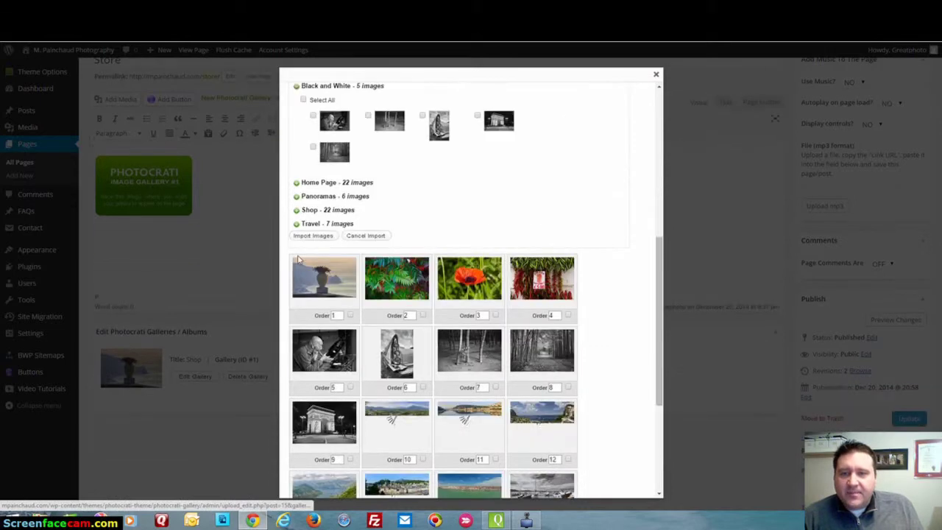
{"action": "left_click", "coordinate": [368, 115]}
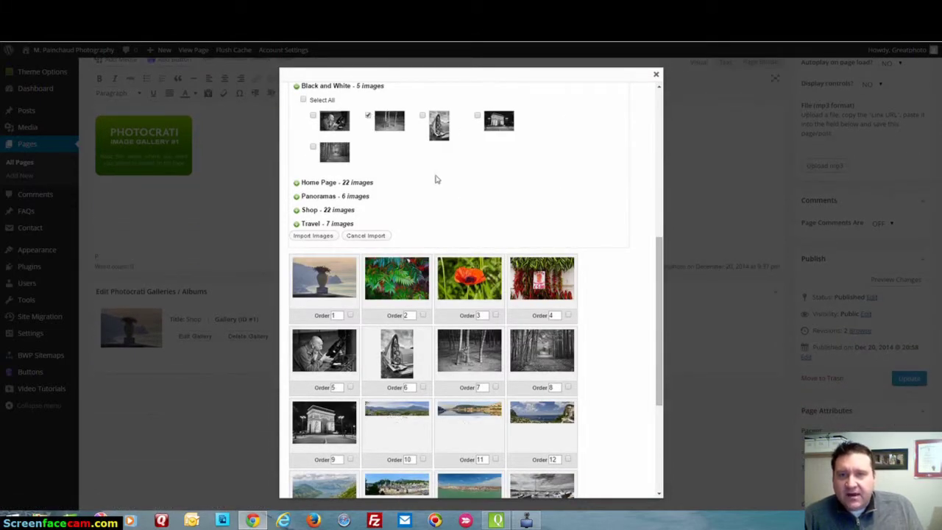
{"action": "left_click", "coordinate": [368, 116]}
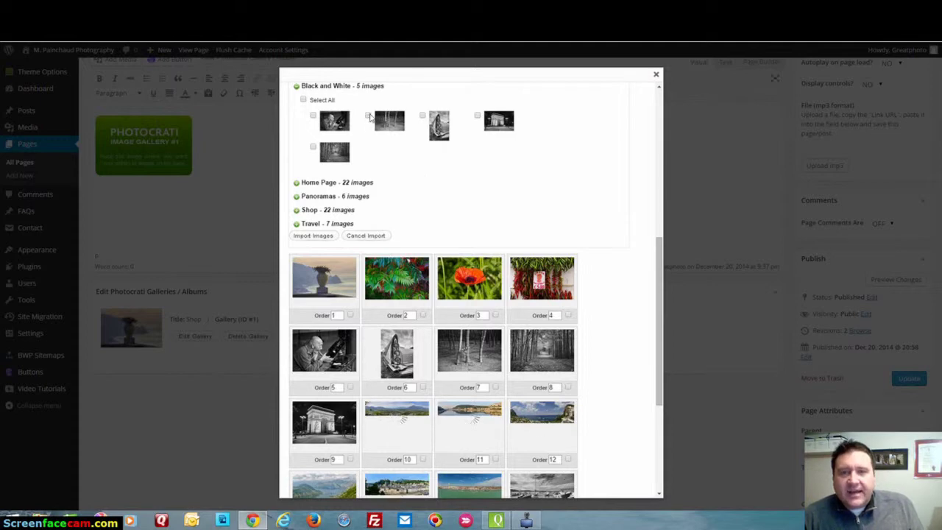
{"action": "scroll", "coordinate": [475, 255], "scroll_direction": "up", "scroll_amount": 3}
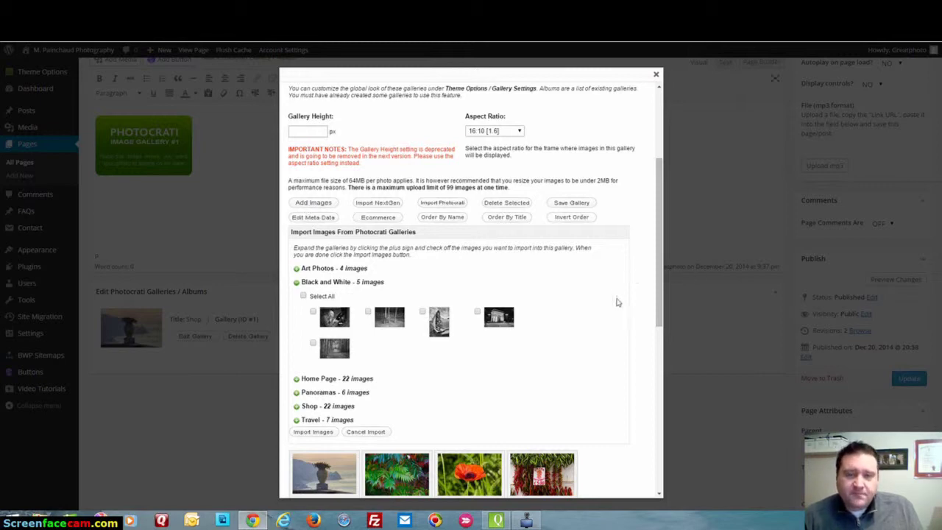
Collapse Black and White and turn on all Shop gallery print options with Select All.
{"action": "left_click", "coordinate": [296, 286]}
{"action": "scroll", "coordinate": [296, 286], "scroll_direction": "down", "scroll_amount": 3}
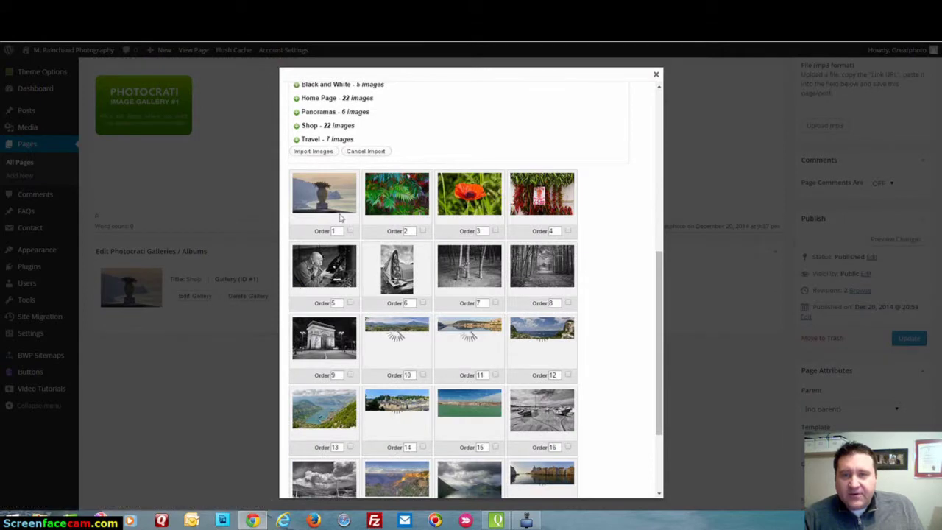
{"action": "scroll", "coordinate": [366, 233], "scroll_direction": "up", "scroll_amount": 2}
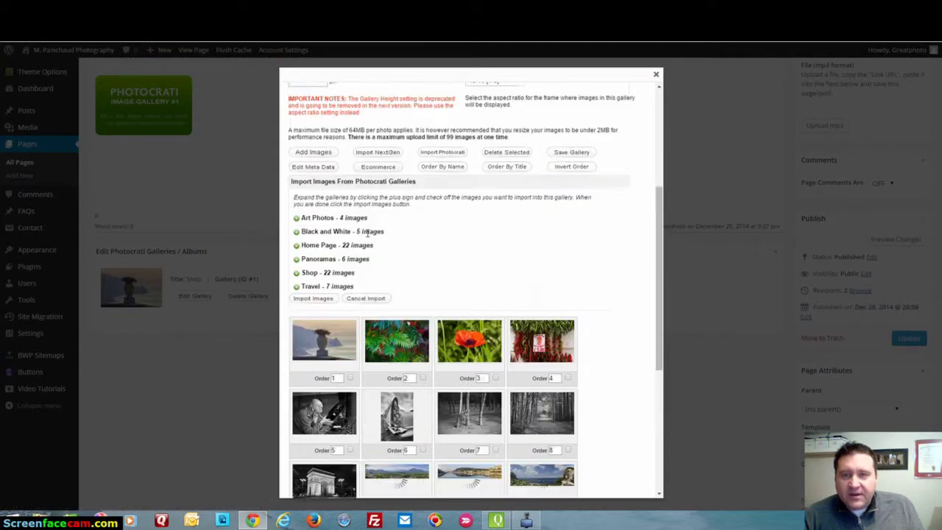
{"action": "left_click", "coordinate": [377, 167]}
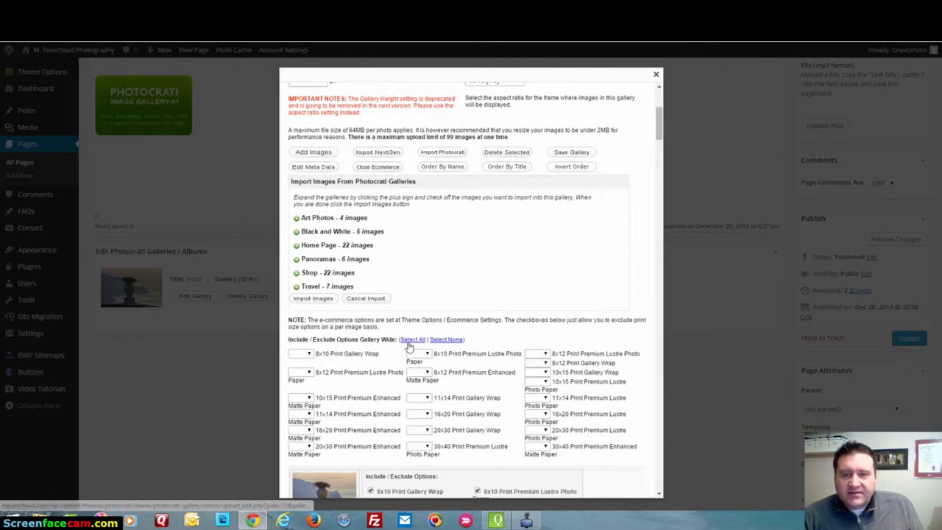
{"action": "left_click", "coordinate": [411, 340]}
Review each photo's print checkboxes, keeping 10x15 Print Gallery Wrap included for the sixth photo.
{"action": "scroll", "coordinate": [457, 284], "scroll_direction": "down", "scroll_amount": 5}
{"action": "scroll", "coordinate": [359, 310], "scroll_direction": "down", "scroll_amount": 1}
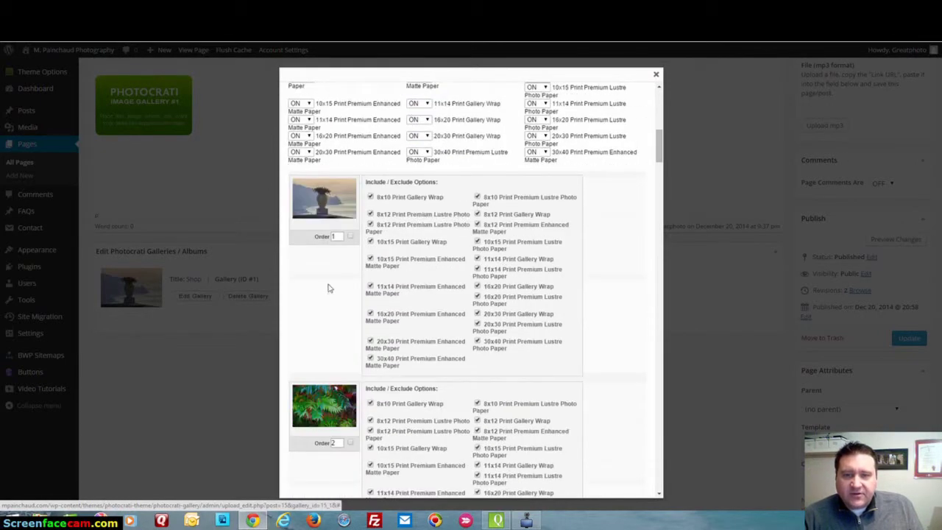
{"action": "scroll", "coordinate": [412, 346], "scroll_direction": "down", "scroll_amount": 10}
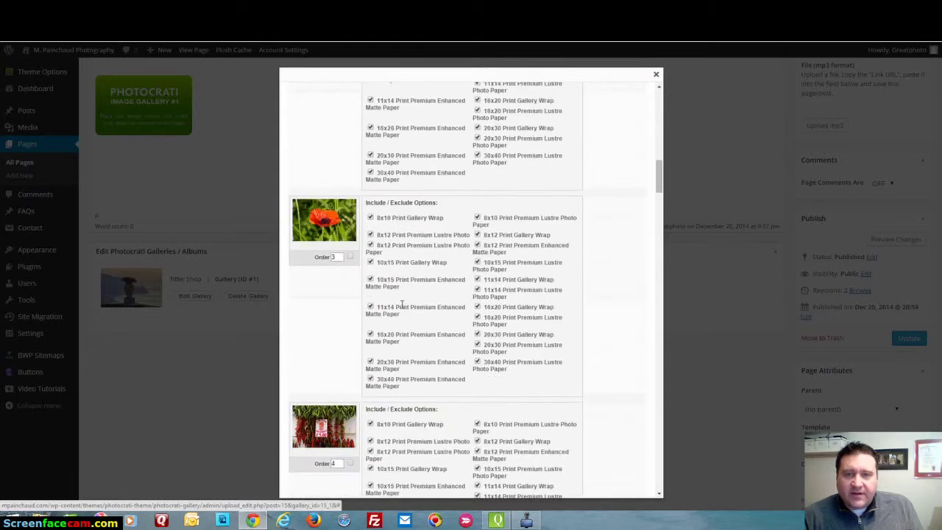
{"action": "scroll", "coordinate": [401, 307], "scroll_direction": "down", "scroll_amount": 8}
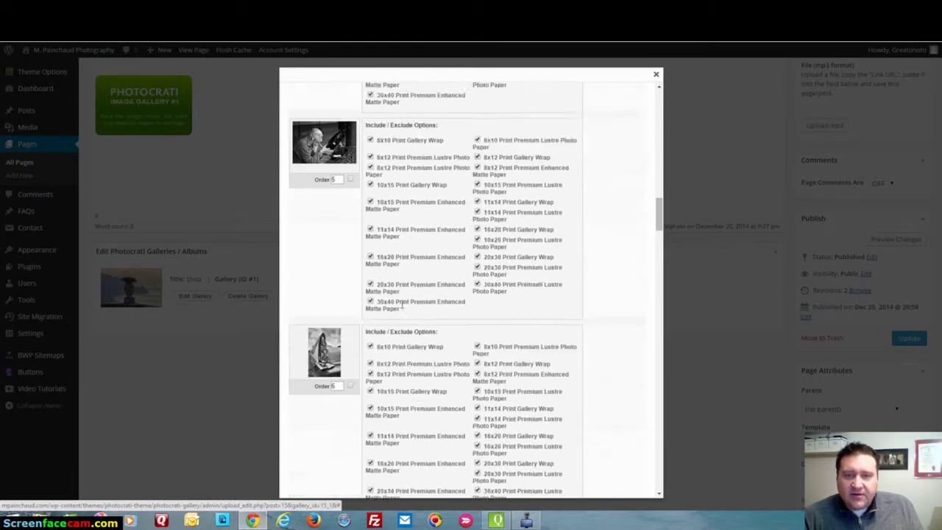
{"action": "scroll", "coordinate": [402, 308], "scroll_direction": "down", "scroll_amount": 3}
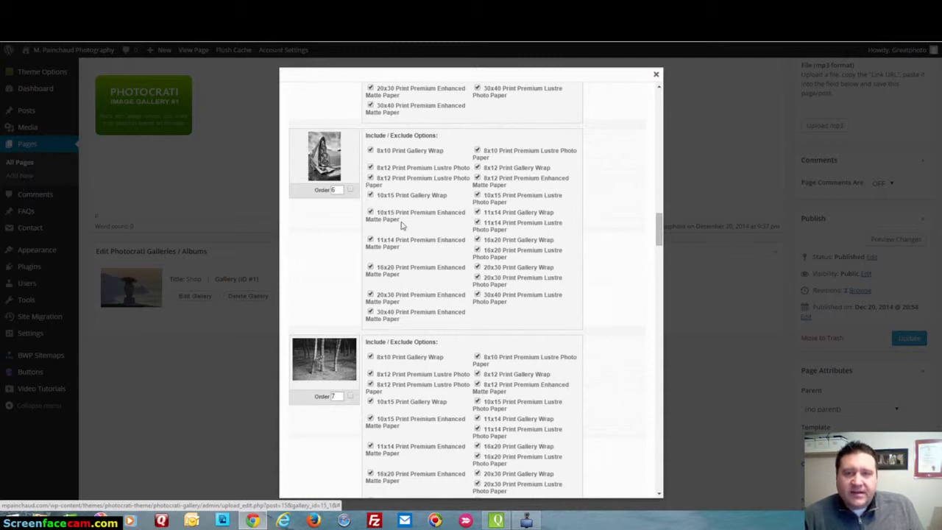
{"action": "left_click", "coordinate": [371, 195]}
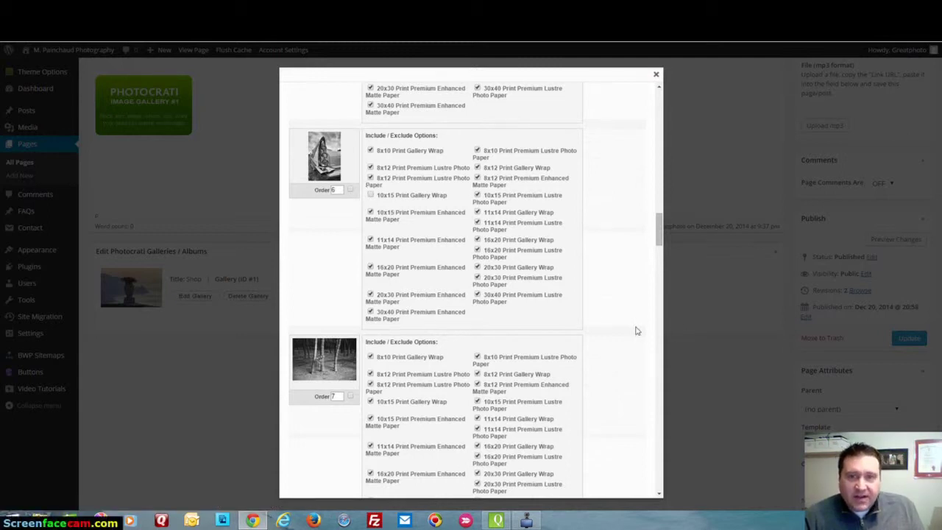
{"action": "left_click", "coordinate": [371, 195]}
{"action": "scroll", "coordinate": [457, 239], "scroll_direction": "down", "scroll_amount": 3}
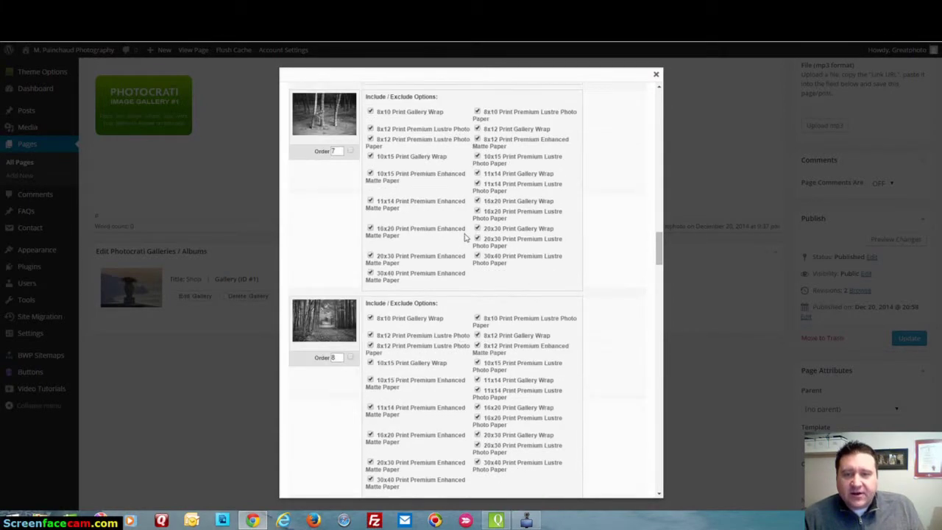
{"action": "scroll", "coordinate": [465, 237], "scroll_direction": "down", "scroll_amount": 15}
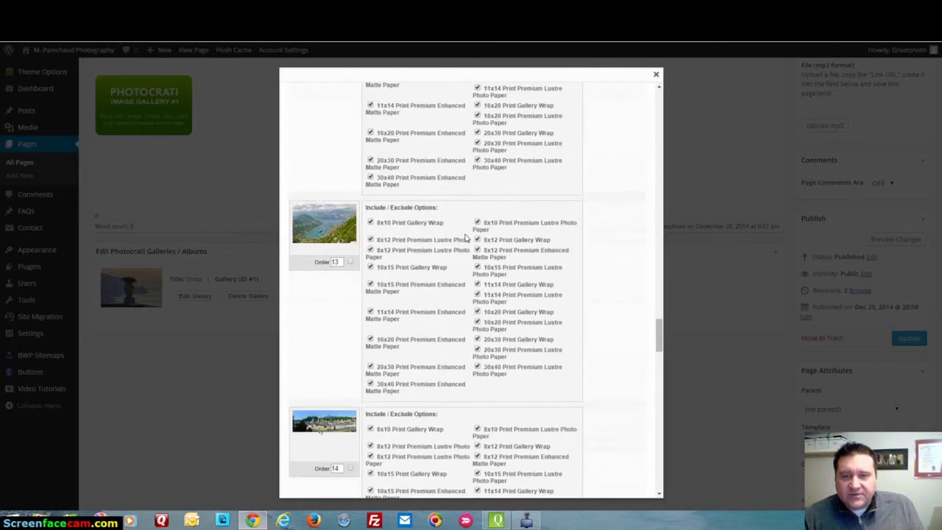
{"action": "scroll", "coordinate": [468, 241], "scroll_direction": "down", "scroll_amount": 12}
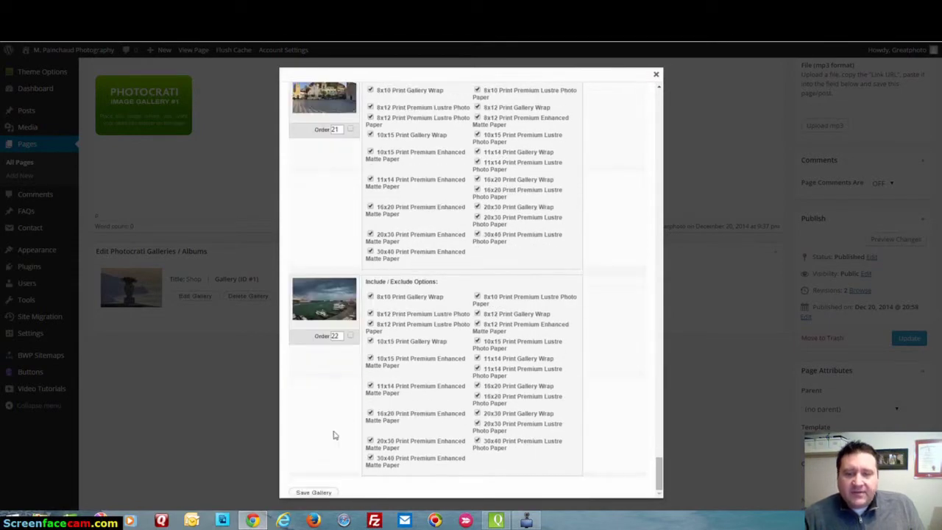
Close the Shop gallery editor and scroll back to the top of the Store Edit Page.
{"action": "left_click", "coordinate": [656, 76]}
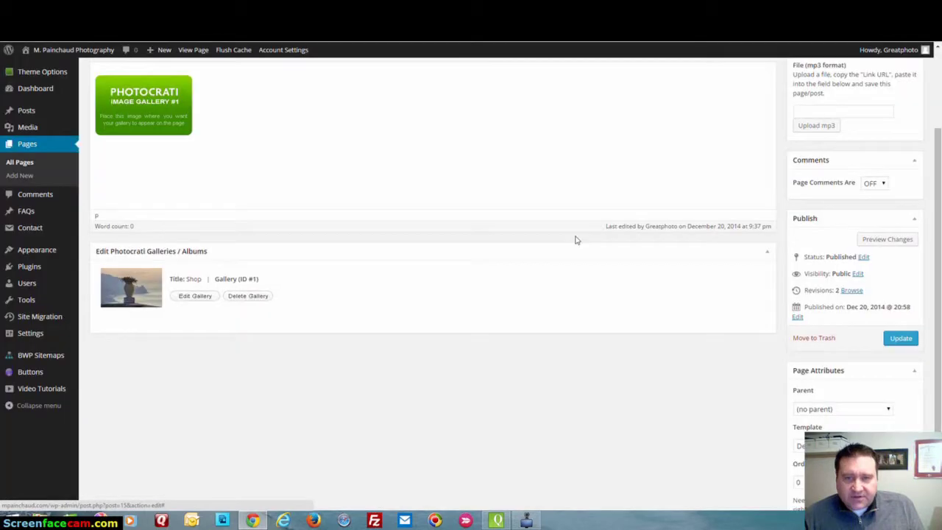
{"action": "scroll", "coordinate": [444, 229], "scroll_direction": "up", "scroll_amount": 2}
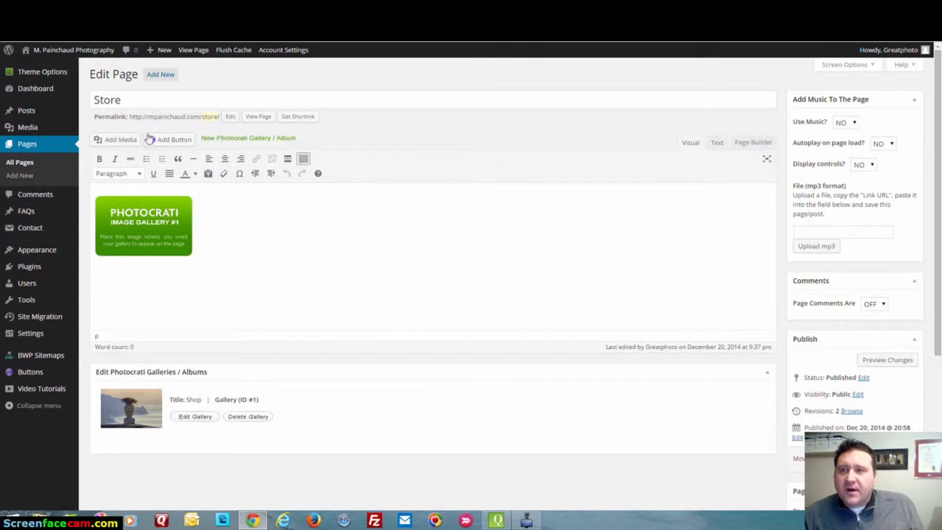
{"action": "mouse_move", "coordinate": [35, 72]}
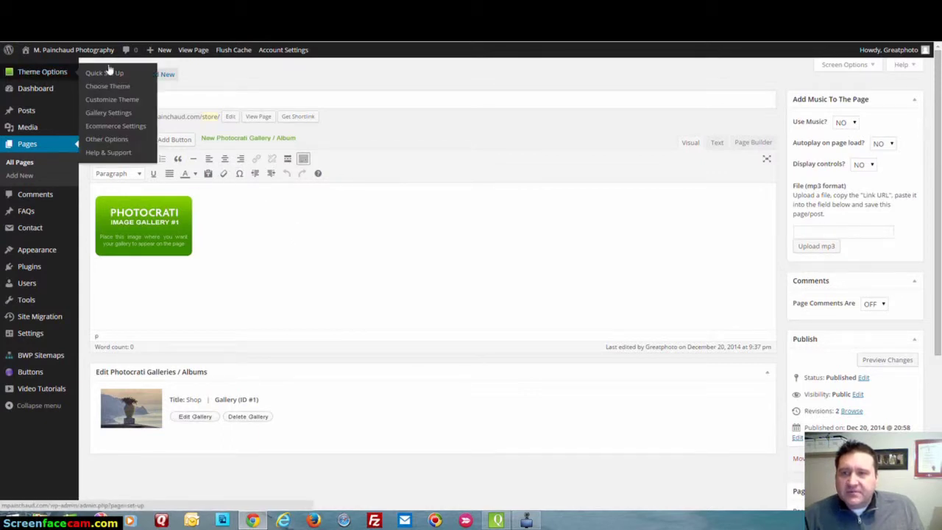
{"action": "left_click", "coordinate": [100, 125]}
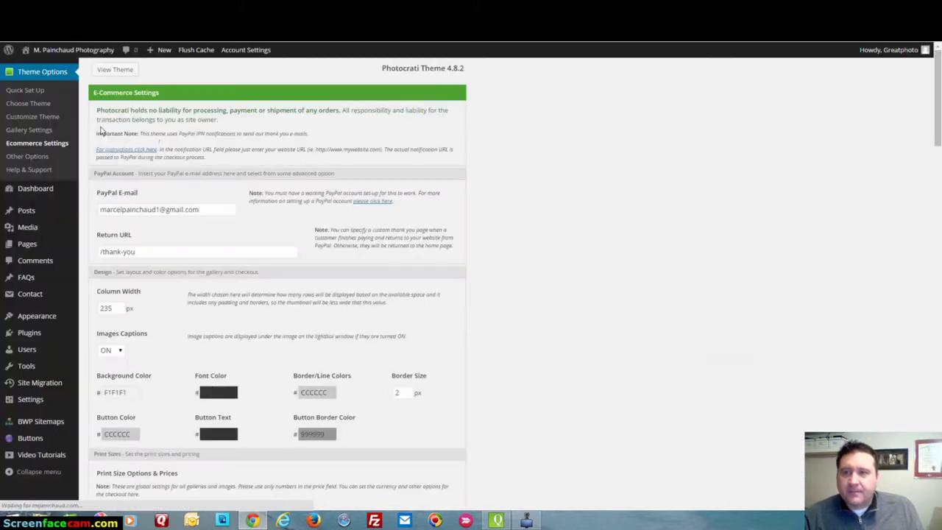
{"action": "scroll", "coordinate": [236, 266], "scroll_direction": "down", "scroll_amount": 4}
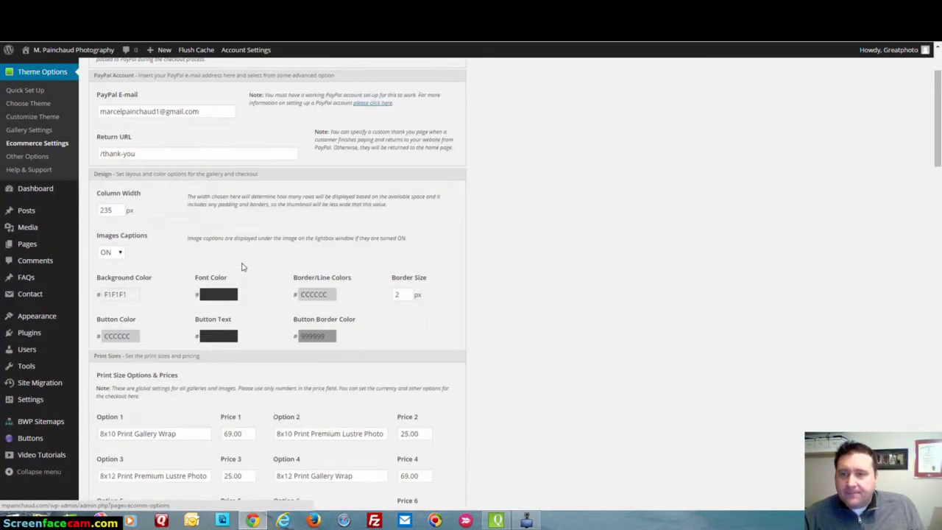
{"action": "scroll", "coordinate": [239, 265], "scroll_direction": "down", "scroll_amount": 1}
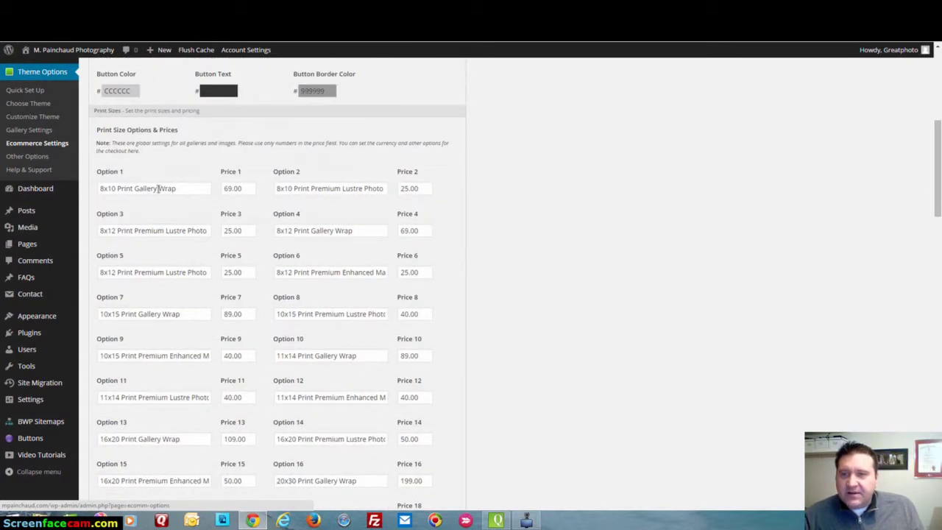
{"action": "scroll", "coordinate": [137, 151], "scroll_direction": "down", "scroll_amount": 1}
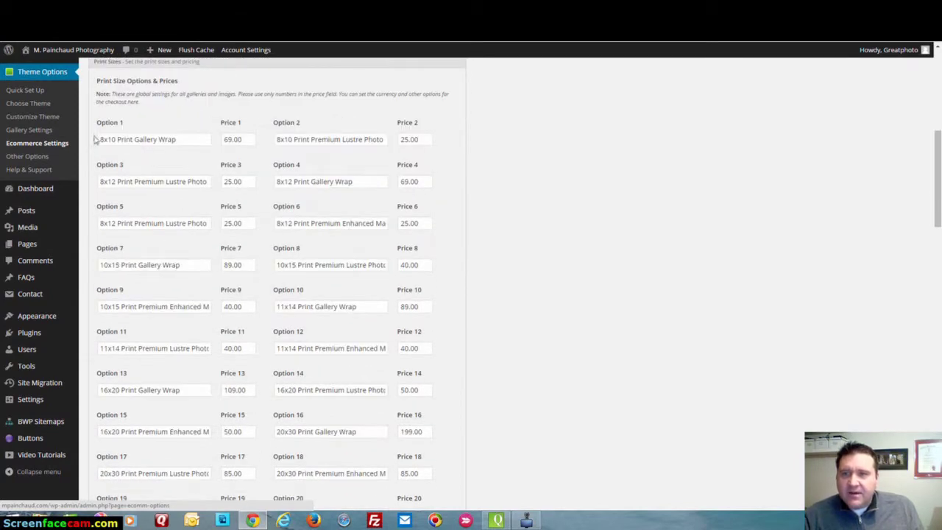
{"action": "left_click", "coordinate": [145, 137]}
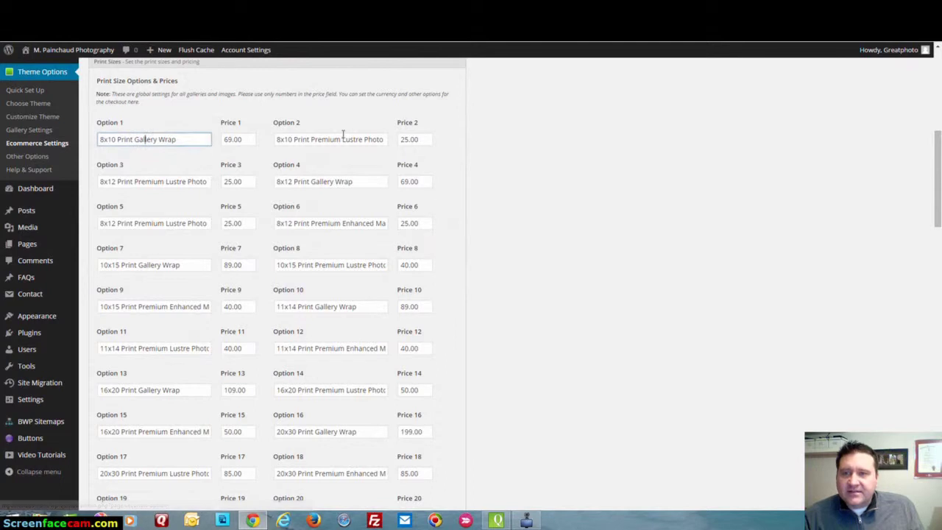
{"action": "left_click", "coordinate": [314, 139]}
{"action": "left_click", "coordinate": [137, 182]}
{"action": "left_click", "coordinate": [335, 181]}
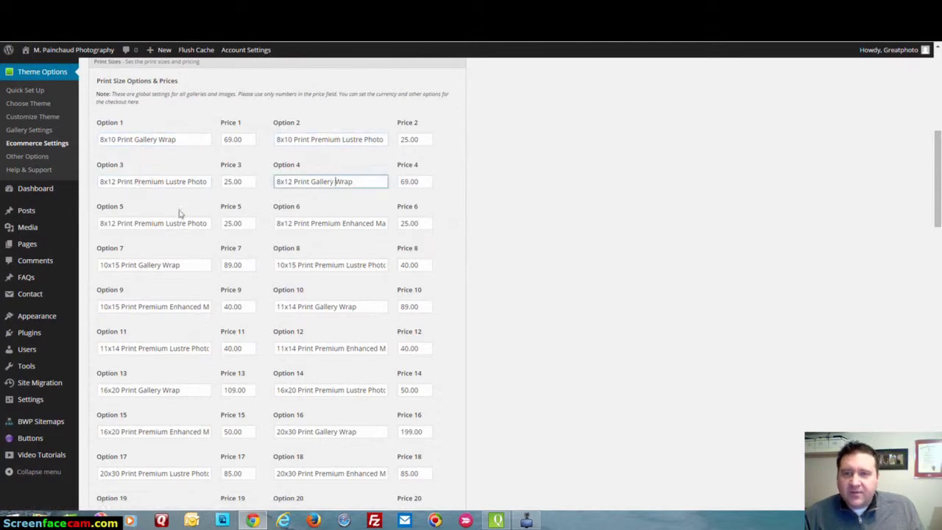
{"action": "scroll", "coordinate": [246, 236], "scroll_direction": "down", "scroll_amount": 10}
{"action": "scroll", "coordinate": [246, 231], "scroll_direction": "down", "scroll_amount": 9}
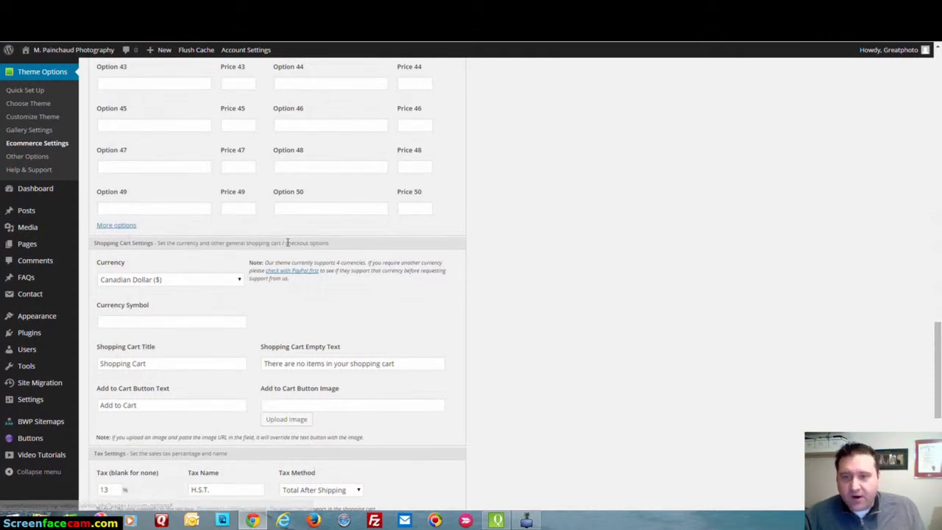
{"action": "scroll", "coordinate": [290, 234], "scroll_direction": "up", "scroll_amount": 10}
{"action": "scroll", "coordinate": [289, 234], "scroll_direction": "up", "scroll_amount": 8}
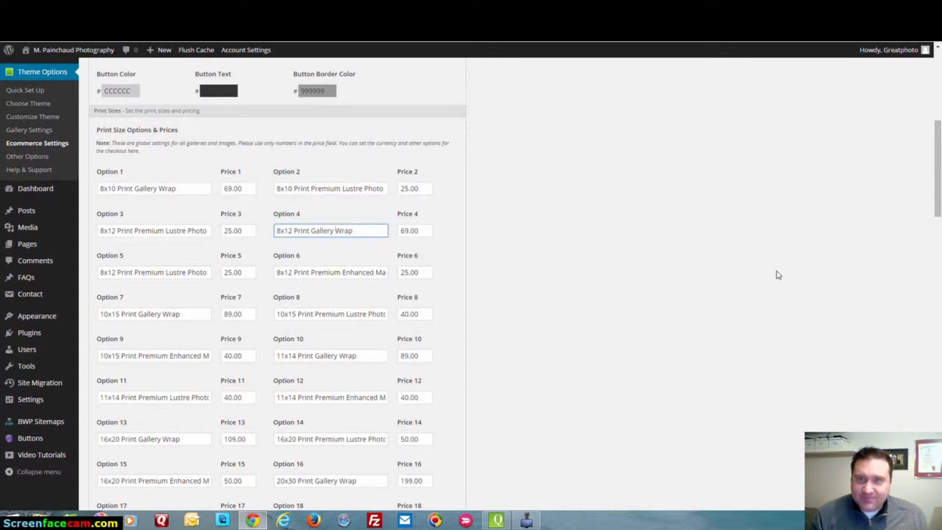
{"action": "scroll", "coordinate": [569, 256], "scroll_direction": "down", "scroll_amount": 2}
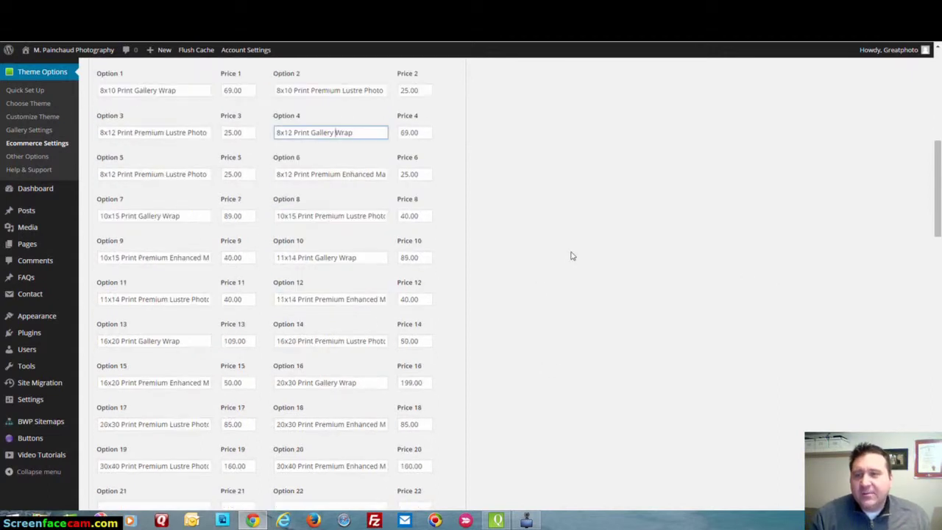
{"action": "scroll", "coordinate": [403, 271], "scroll_direction": "down", "scroll_amount": 1}
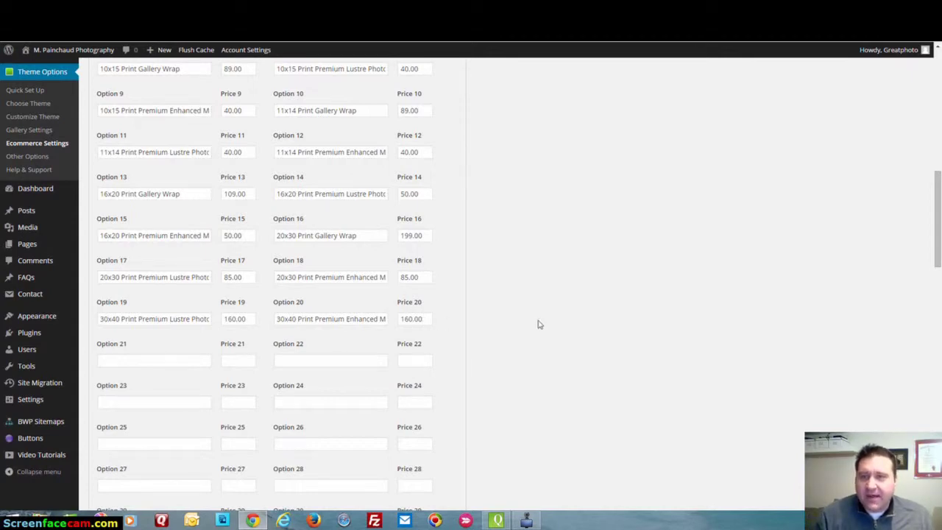
{"action": "scroll", "coordinate": [538, 324], "scroll_direction": "up", "scroll_amount": 4}
{"action": "scroll", "coordinate": [538, 324], "scroll_direction": "down", "scroll_amount": 2}
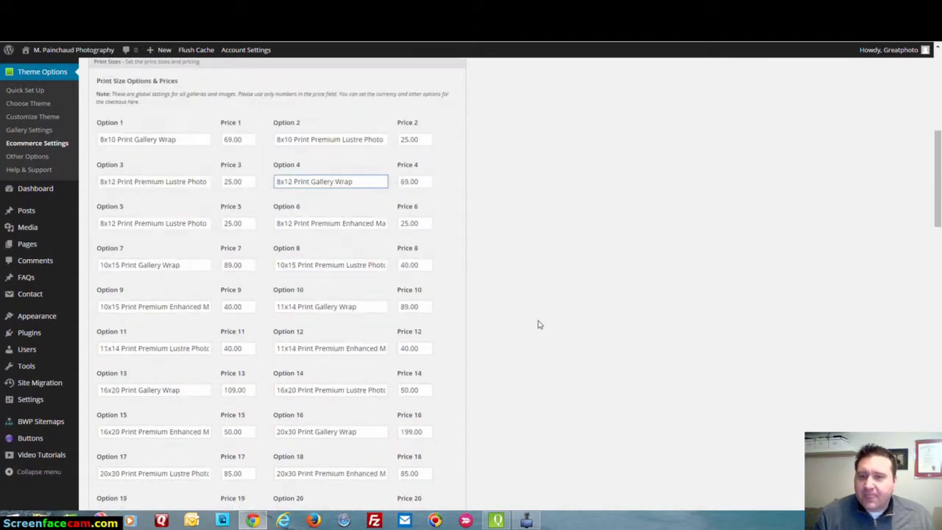
{"action": "left_click", "coordinate": [235, 140]}
{"action": "left_click_drag", "start_coordinate": [226, 142], "coordinate": [246, 151]}
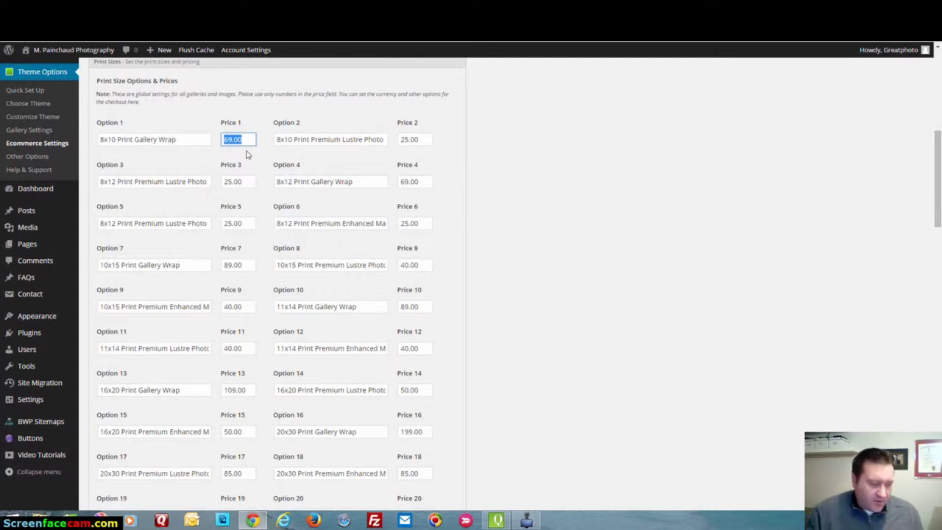
{"action": "type", "text": "75"}
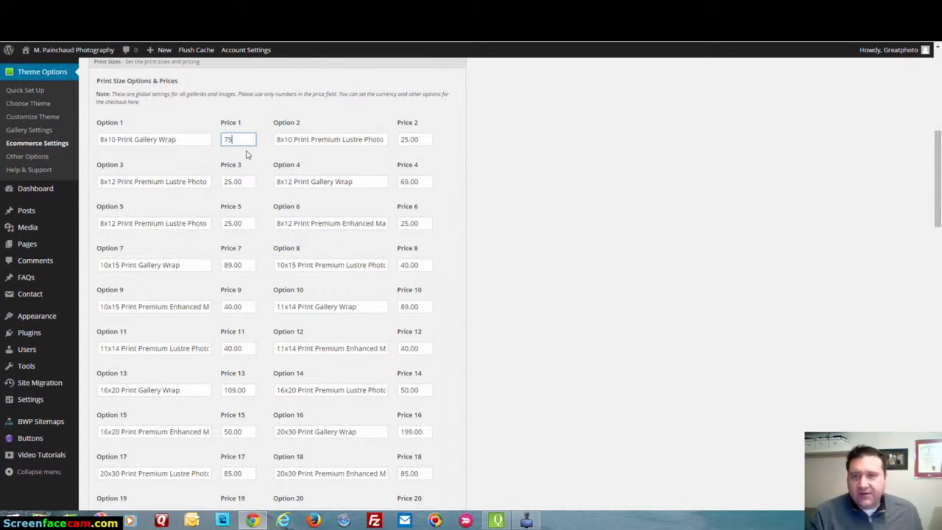
{"action": "type", "text": ".00"}
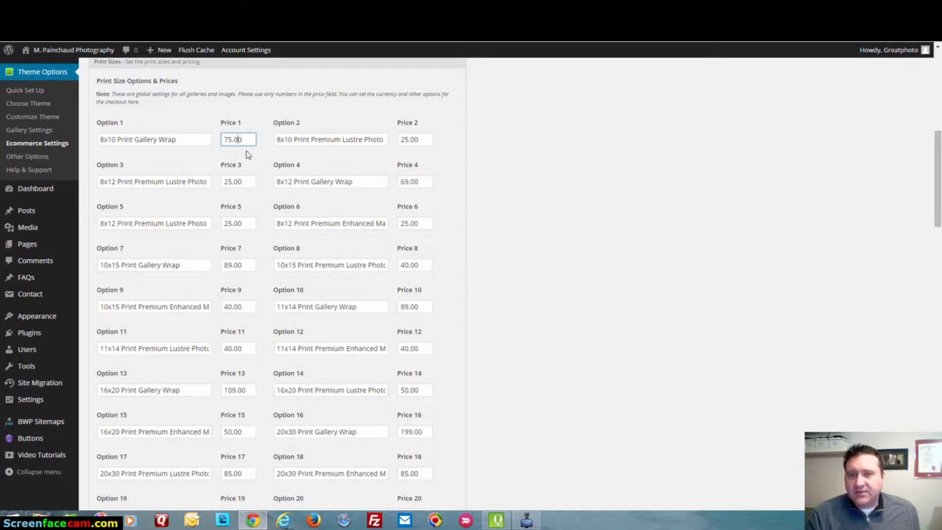
{"action": "key", "text": "BackSpace"}
{"action": "key", "text": "BackSpace"}
{"action": "key", "text": "BackSpace"}
{"action": "key", "text": "BackSpace"}
{"action": "key", "text": "BackSpace"}
{"action": "type", "text": "69.00"}
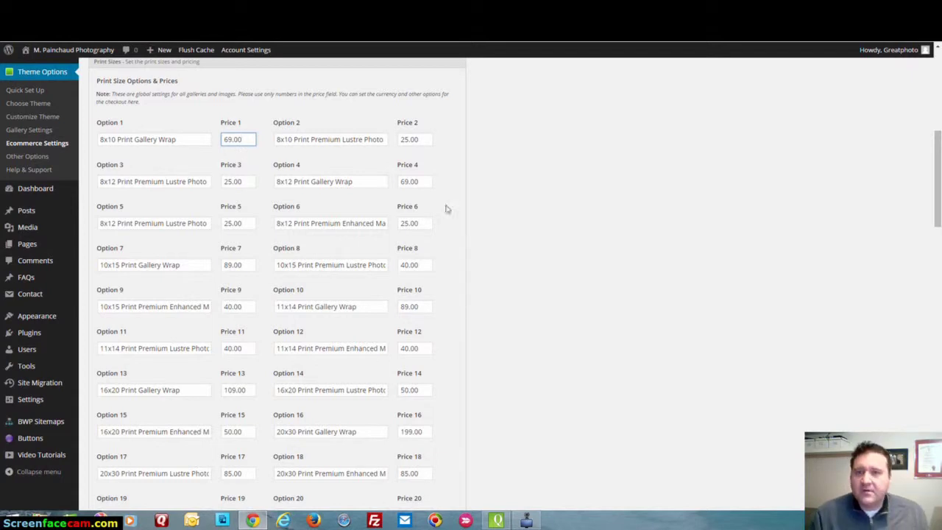
{"action": "left_click", "coordinate": [597, 214]}
{"action": "scroll", "coordinate": [530, 205], "scroll_direction": "down", "scroll_amount": 4}
{"action": "scroll", "coordinate": [541, 238], "scroll_direction": "down", "scroll_amount": 4}
{"action": "scroll", "coordinate": [540, 238], "scroll_direction": "up", "scroll_amount": 5}
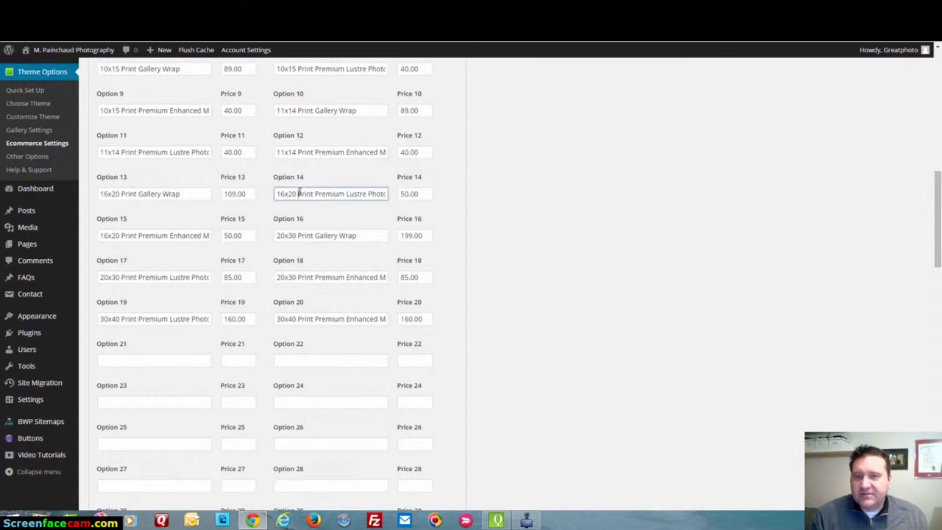
{"action": "right_click", "coordinate": [393, 198]}
{"action": "left_click", "coordinate": [340, 195]}
{"action": "left_click", "coordinate": [280, 194]}
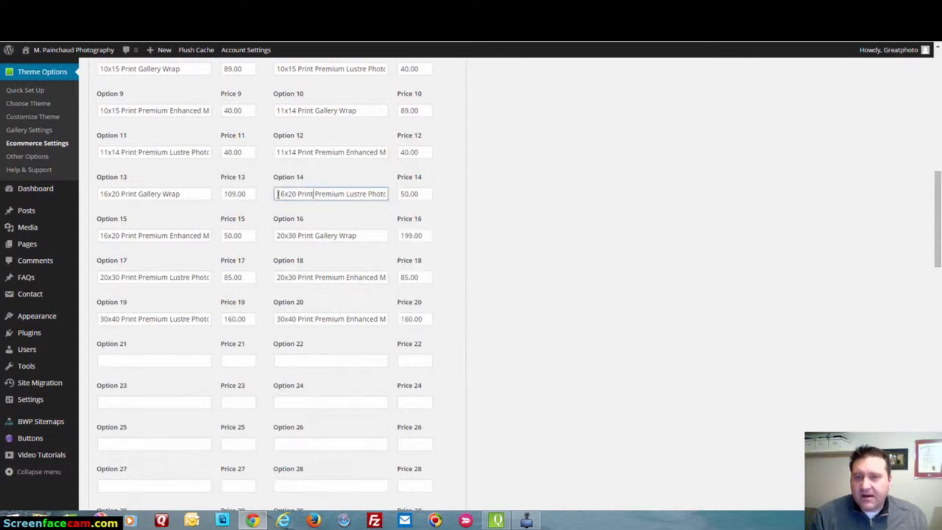
{"action": "left_click_drag", "start_coordinate": [280, 193], "coordinate": [408, 193]}
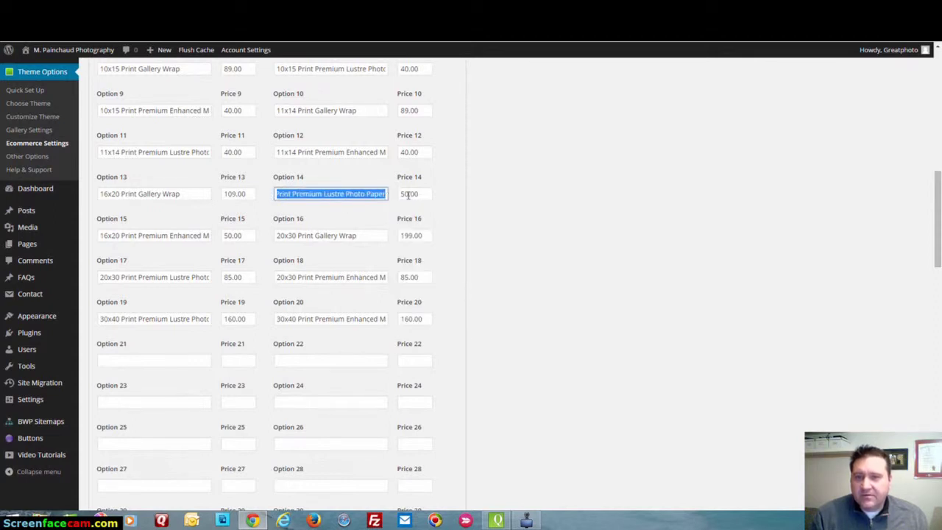
{"action": "left_click", "coordinate": [416, 193]}
{"action": "scroll", "coordinate": [551, 234], "scroll_direction": "up", "scroll_amount": 6}
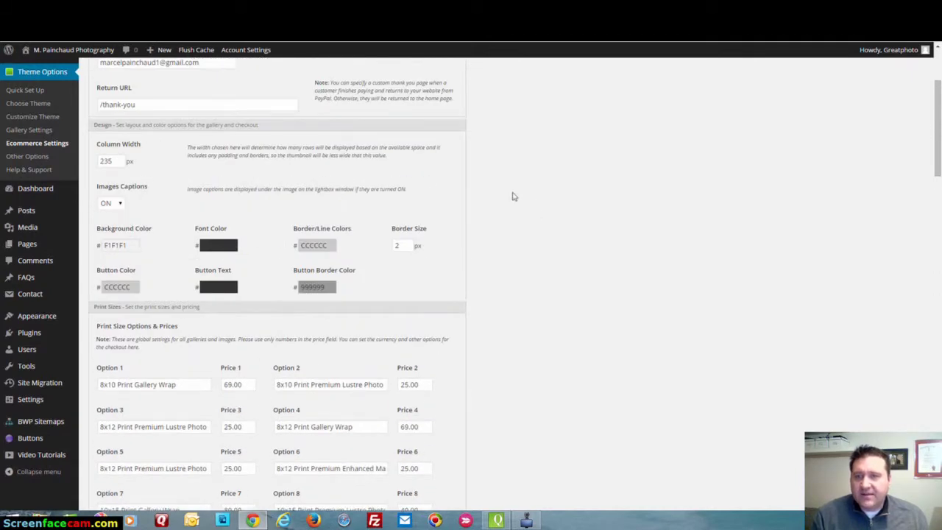
{"action": "scroll", "coordinate": [519, 208], "scroll_direction": "down", "scroll_amount": 15}
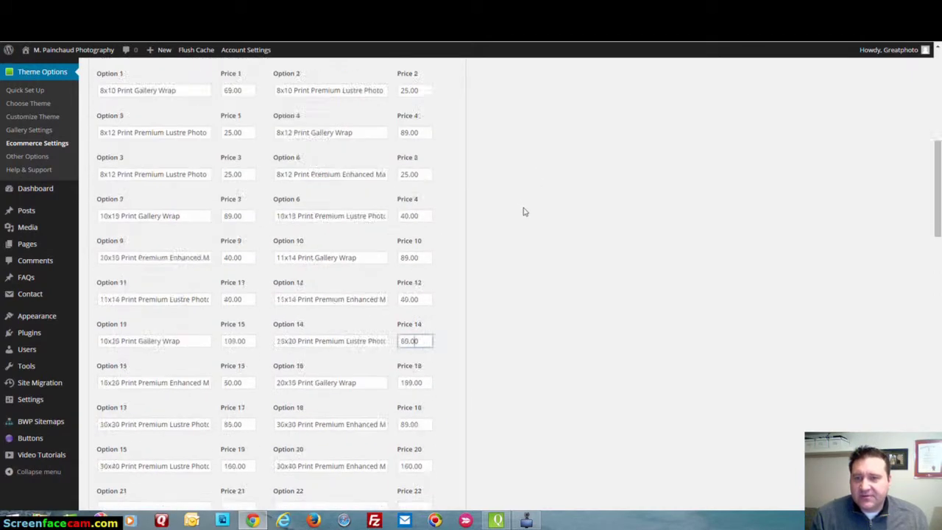
{"action": "scroll", "coordinate": [309, 349], "scroll_direction": "down", "scroll_amount": 5}
{"action": "scroll", "coordinate": [301, 353], "scroll_direction": "up", "scroll_amount": 5}
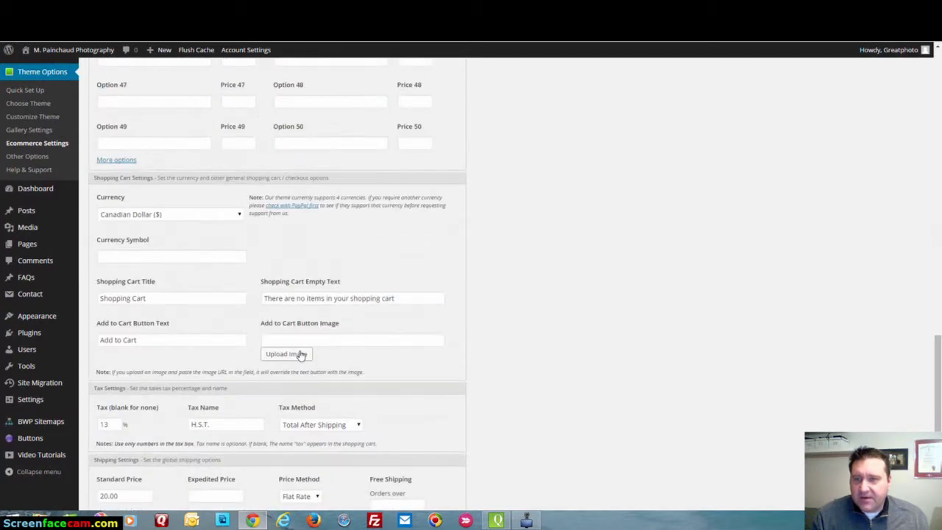
{"action": "scroll", "coordinate": [301, 353], "scroll_direction": "down", "scroll_amount": 1}
{"action": "scroll", "coordinate": [243, 294], "scroll_direction": "down", "scroll_amount": 4}
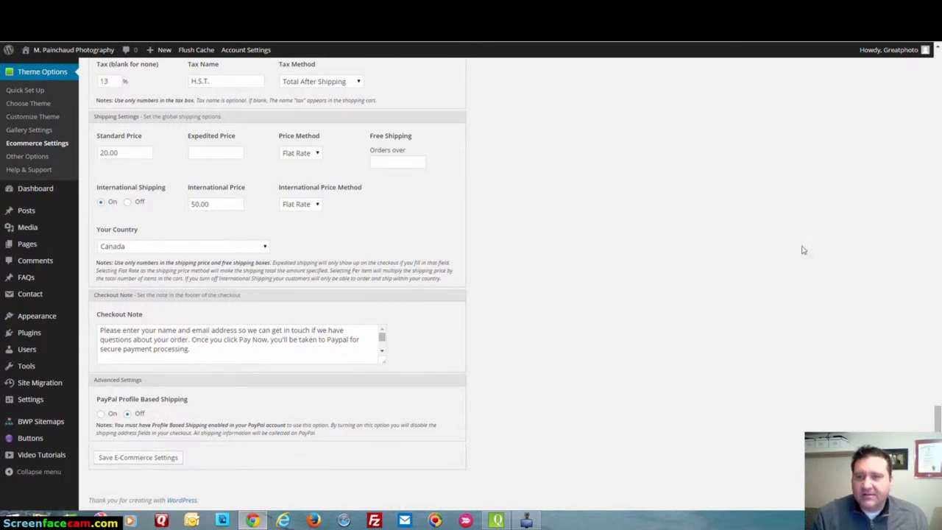
{"action": "scroll", "coordinate": [659, 221], "scroll_direction": "up", "scroll_amount": 2}
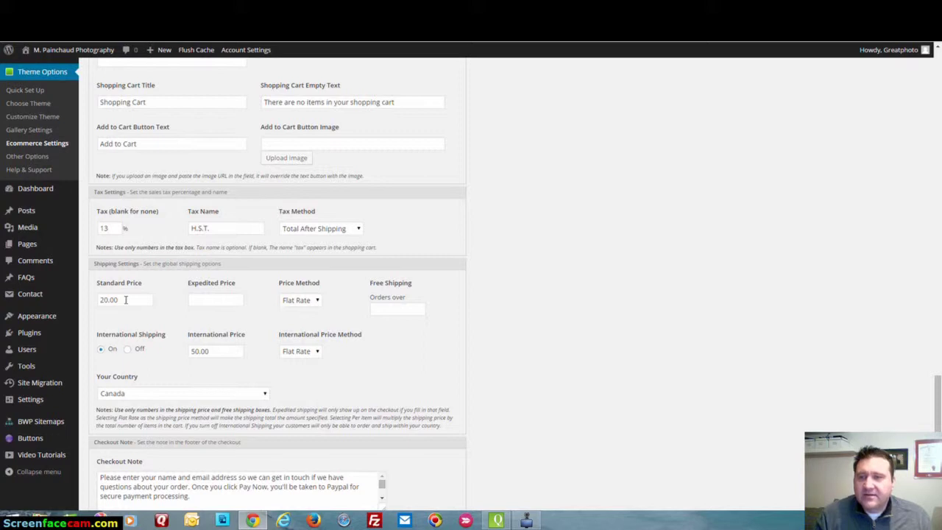
{"action": "left_click", "coordinate": [125, 299]}
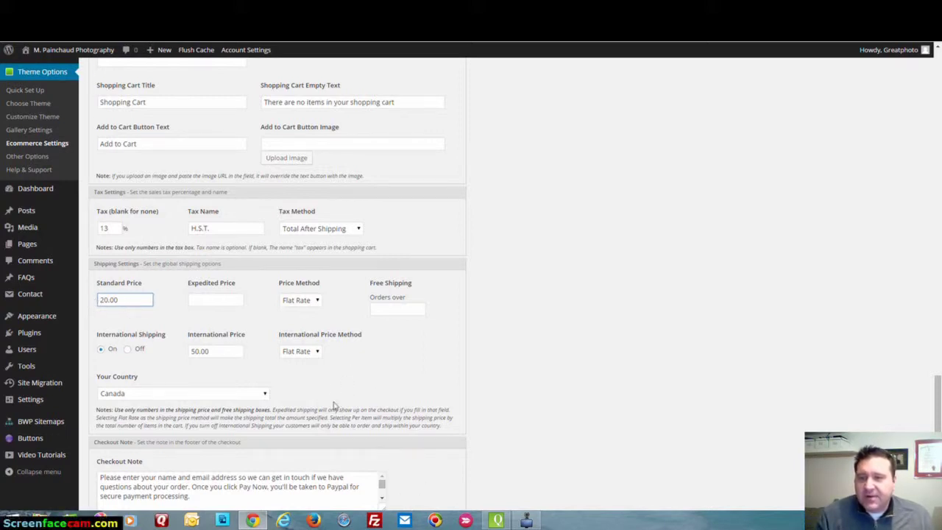
{"action": "left_click", "coordinate": [203, 297]}
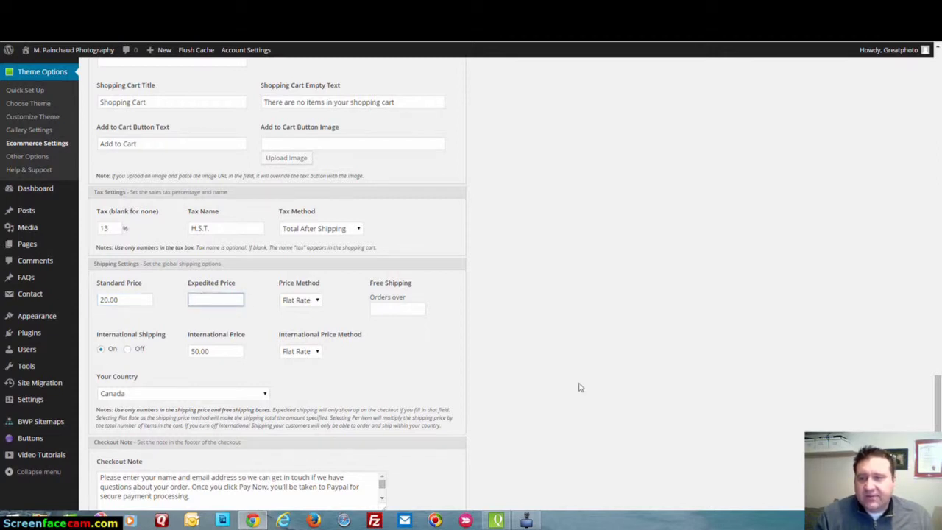
{"action": "left_click", "coordinate": [616, 291]}
{"action": "left_click", "coordinate": [388, 312]}
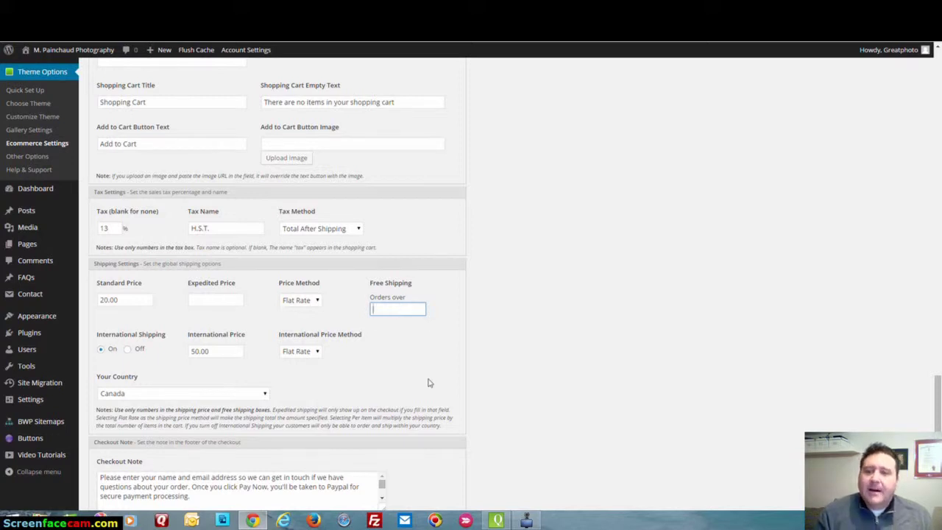
{"action": "scroll", "coordinate": [427, 379], "scroll_direction": "down", "scroll_amount": 1}
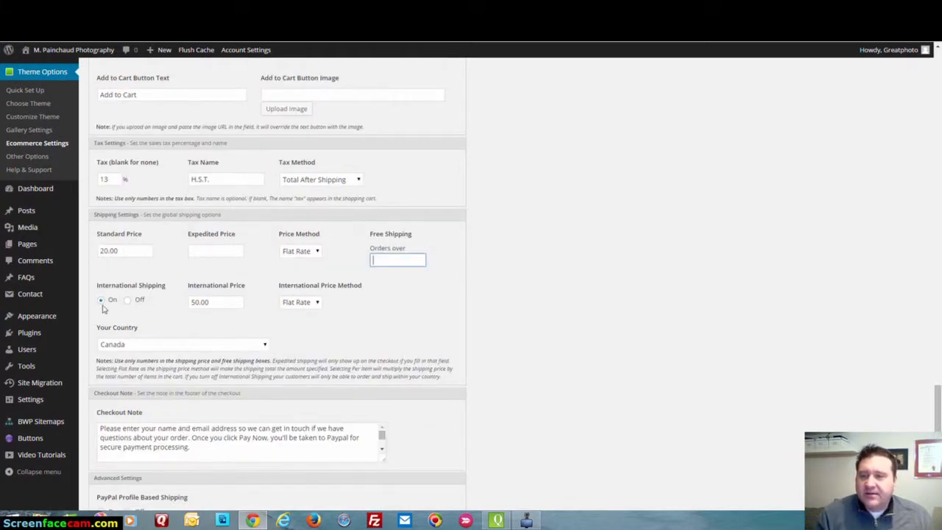
{"action": "left_click", "coordinate": [218, 301]}
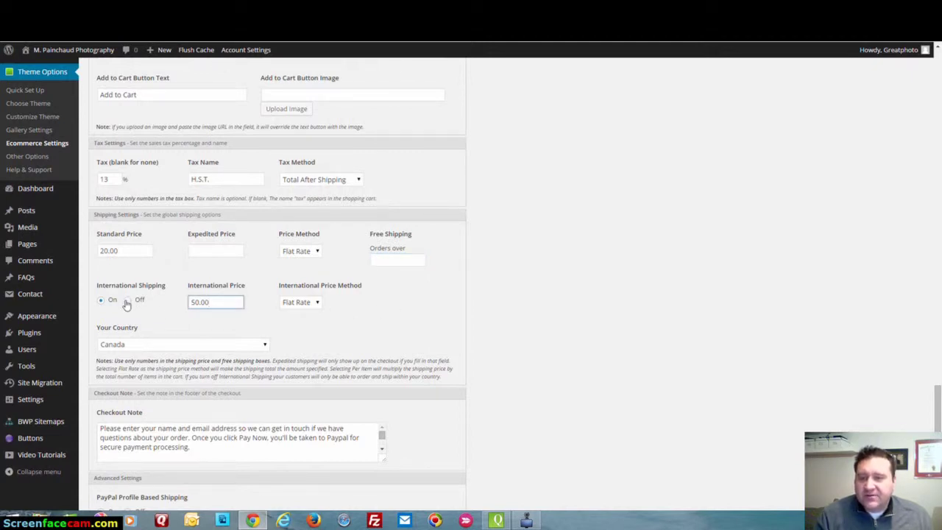
Set the International Price Method to Per Item, keeping the 50.00 international price.
{"action": "left_click", "coordinate": [316, 302]}
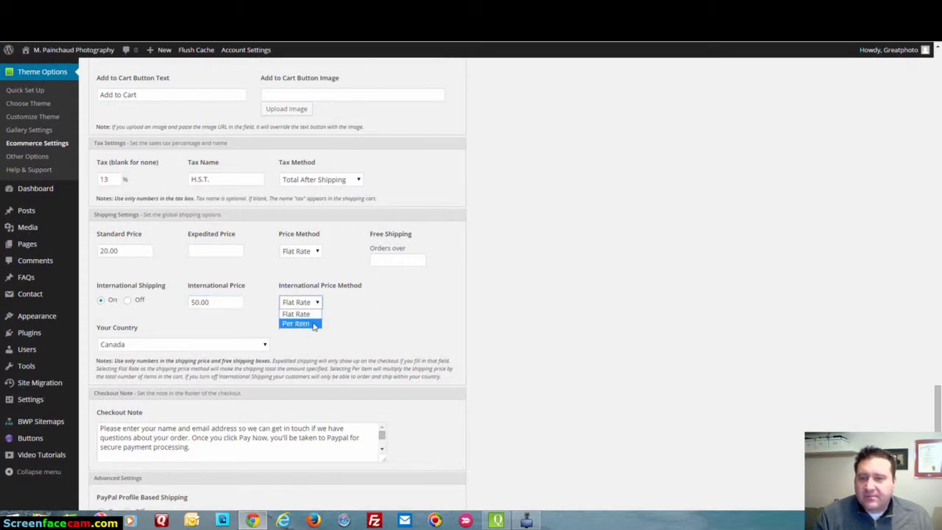
{"action": "left_click", "coordinate": [298, 324]}
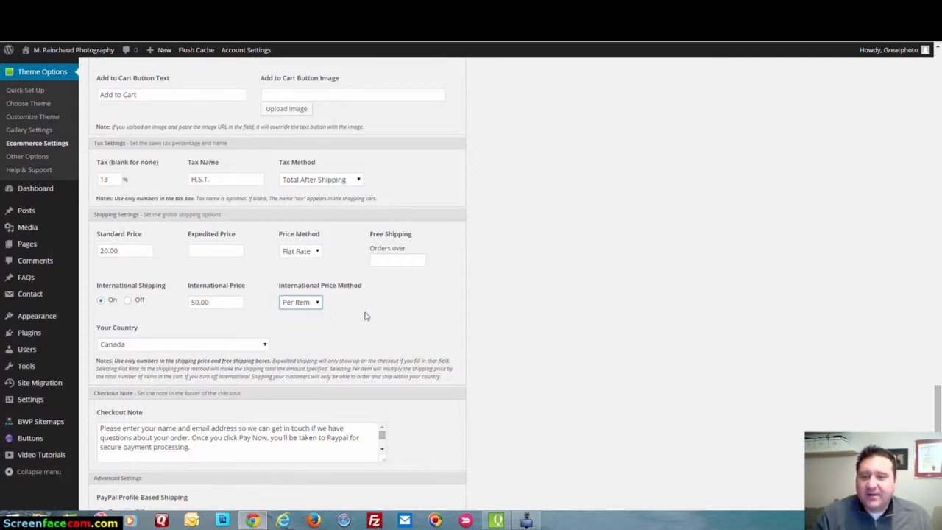
{"action": "scroll", "coordinate": [162, 329], "scroll_direction": "down", "scroll_amount": 1}
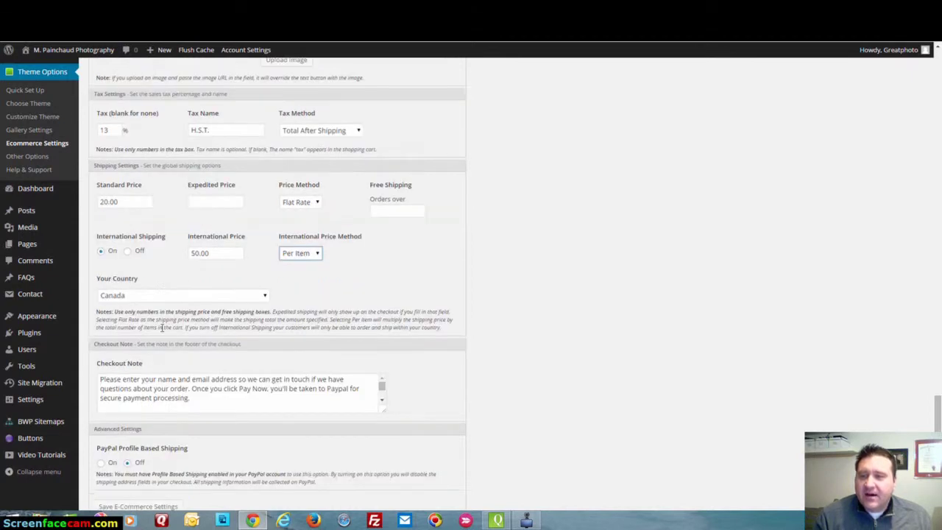
{"action": "scroll", "coordinate": [161, 329], "scroll_direction": "down", "scroll_amount": 1}
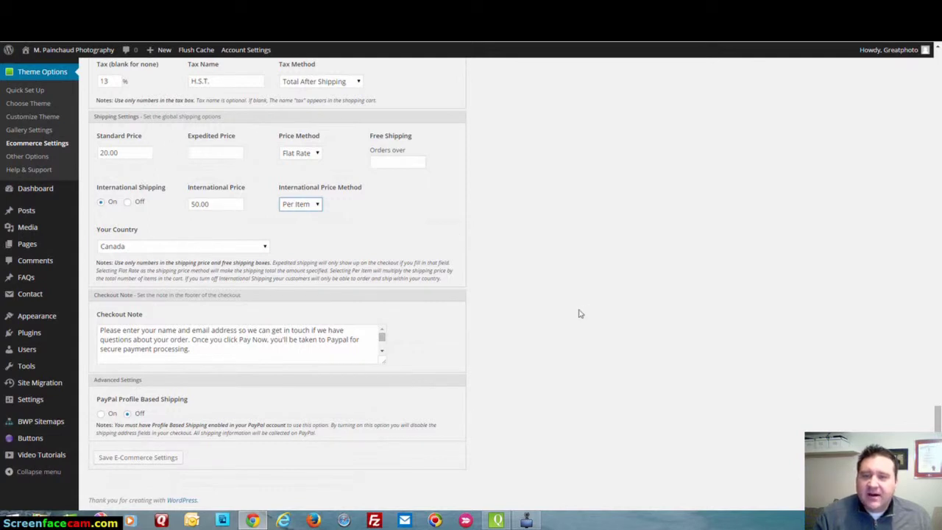
{"action": "left_click", "coordinate": [155, 341]}
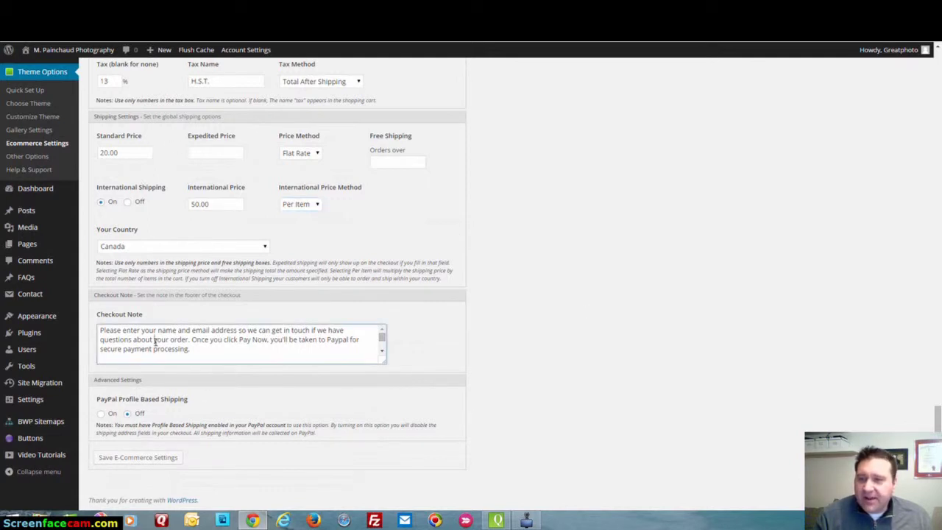
{"action": "scroll", "coordinate": [178, 340], "scroll_direction": "down", "scroll_amount": 2}
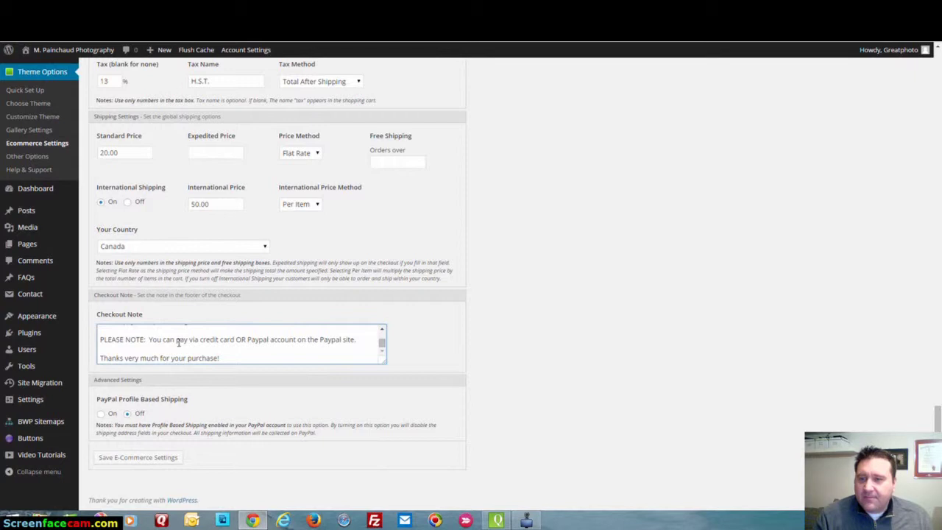
{"action": "scroll", "coordinate": [178, 341], "scroll_direction": "up", "scroll_amount": 3}
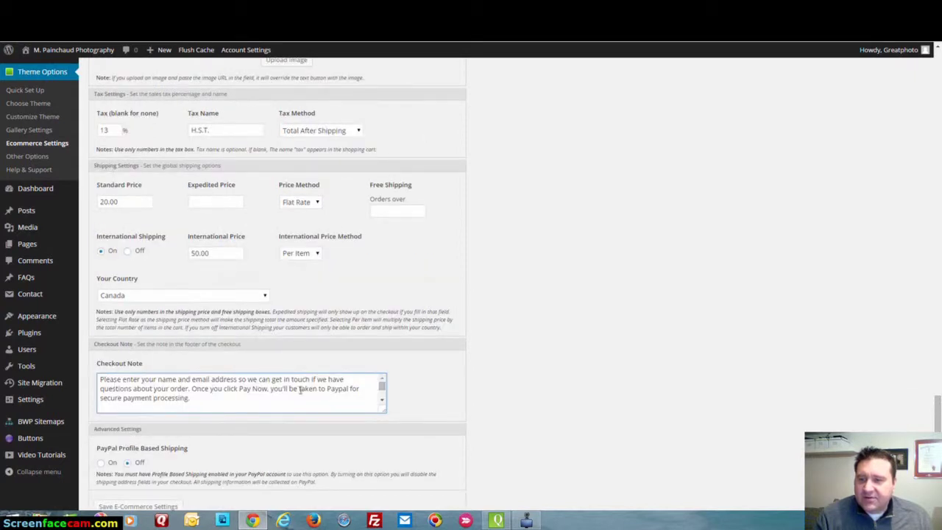
{"action": "scroll", "coordinate": [283, 399], "scroll_direction": "down", "scroll_amount": 2}
{"action": "scroll", "coordinate": [163, 391], "scroll_direction": "up", "scroll_amount": 2}
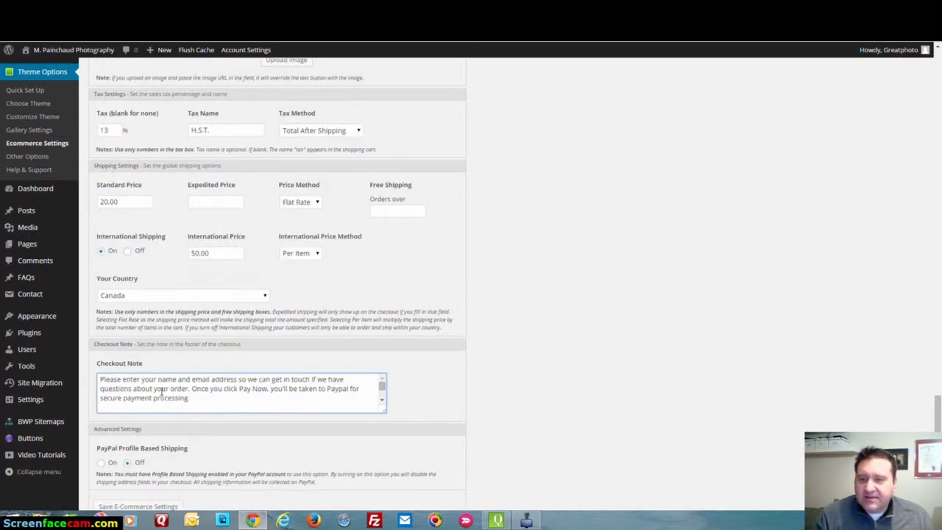
{"action": "scroll", "coordinate": [269, 388], "scroll_direction": "down", "scroll_amount": 2}
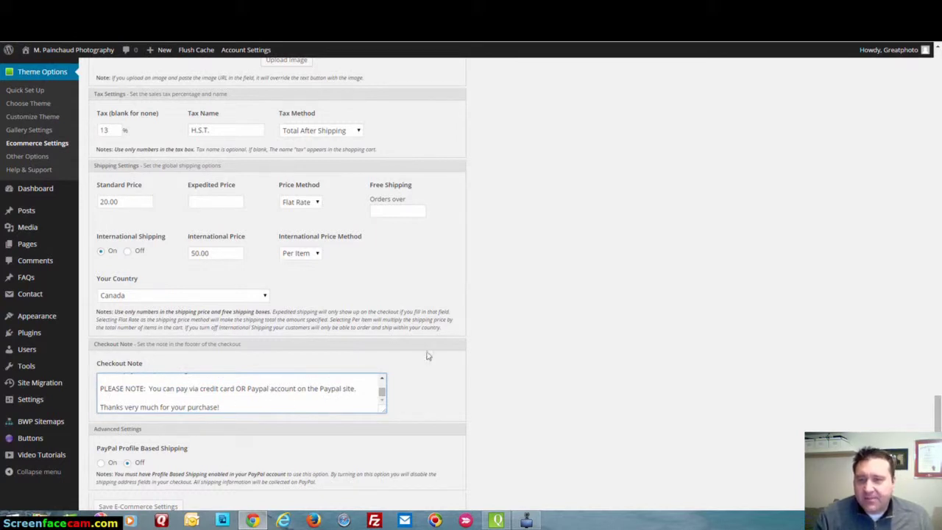
{"action": "scroll", "coordinate": [322, 312], "scroll_direction": "down", "scroll_amount": 2}
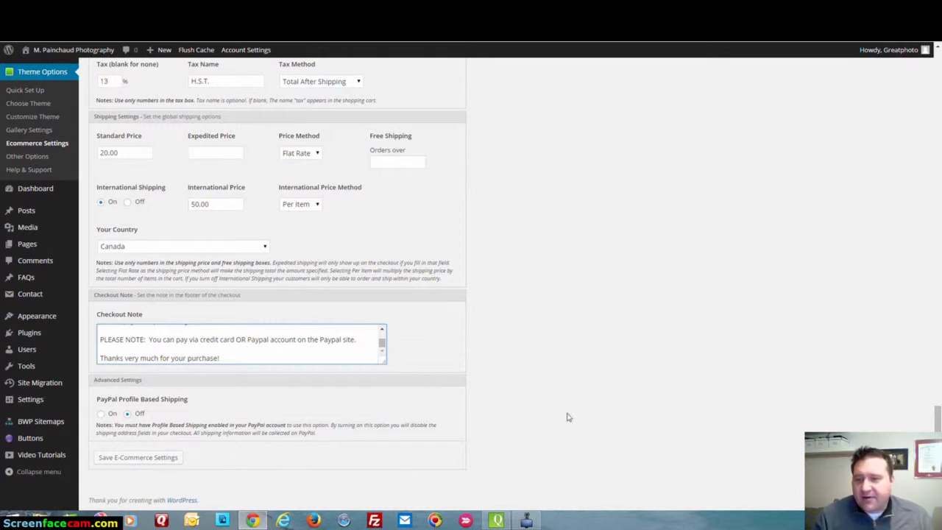
{"action": "left_click", "coordinate": [117, 153]}
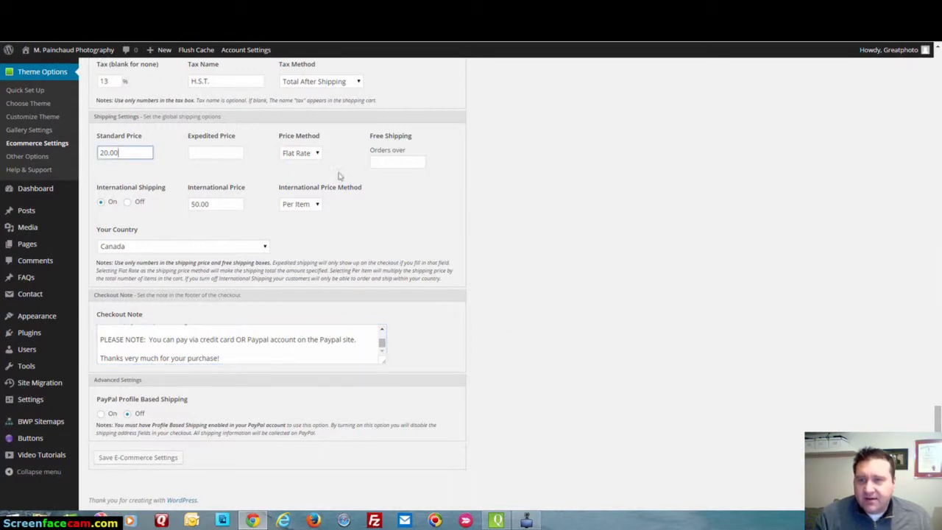
Save the E-Commerce Settings and scroll up to the confirmation of the shipping changes.
{"action": "left_click", "coordinate": [143, 457]}
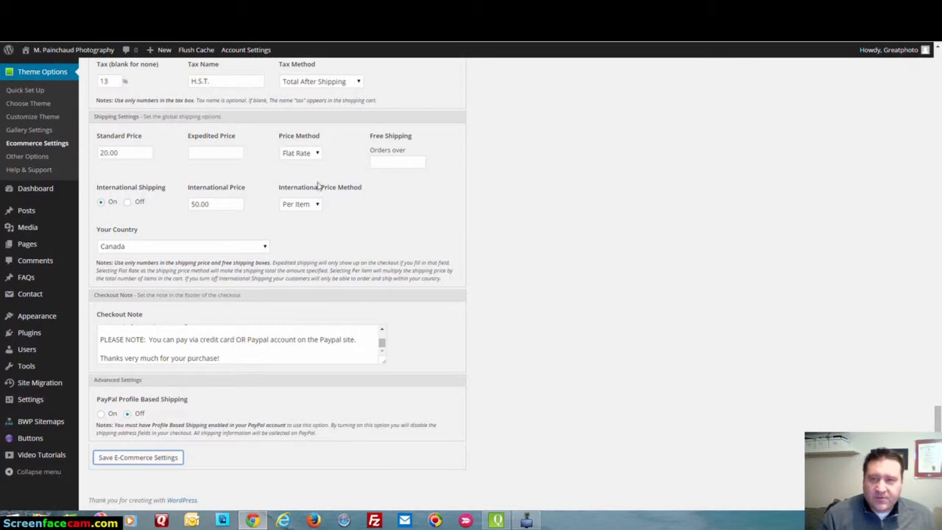
{"action": "scroll", "coordinate": [395, 237], "scroll_direction": "up", "scroll_amount": 10}
{"action": "scroll", "coordinate": [394, 237], "scroll_direction": "up", "scroll_amount": 15}
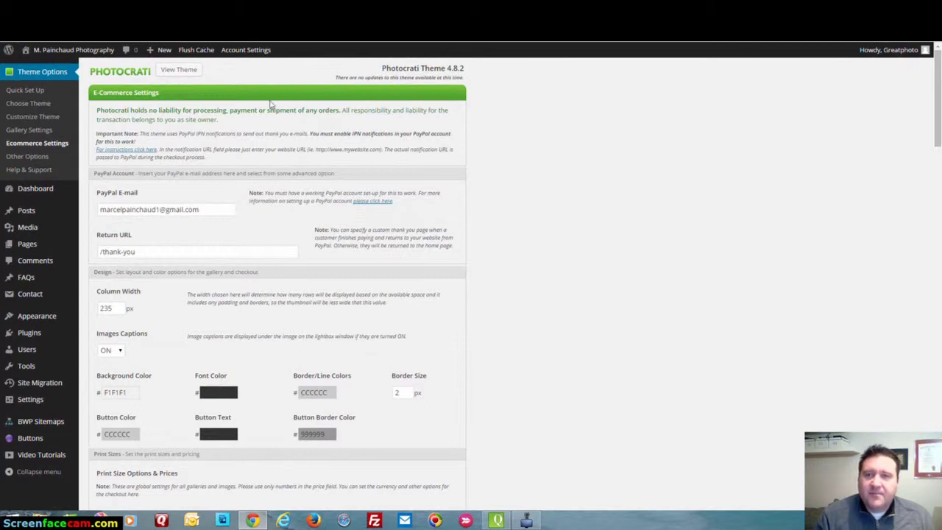
{"action": "mouse_move", "coordinate": [30, 196]}
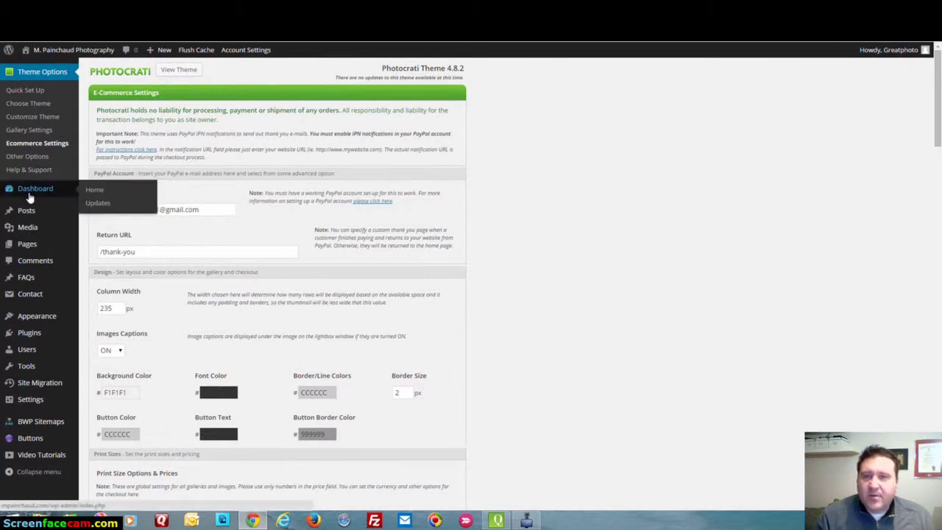
Go to All Posts, which lists only the published Hello world! post.
{"action": "mouse_move", "coordinate": [26, 212]}
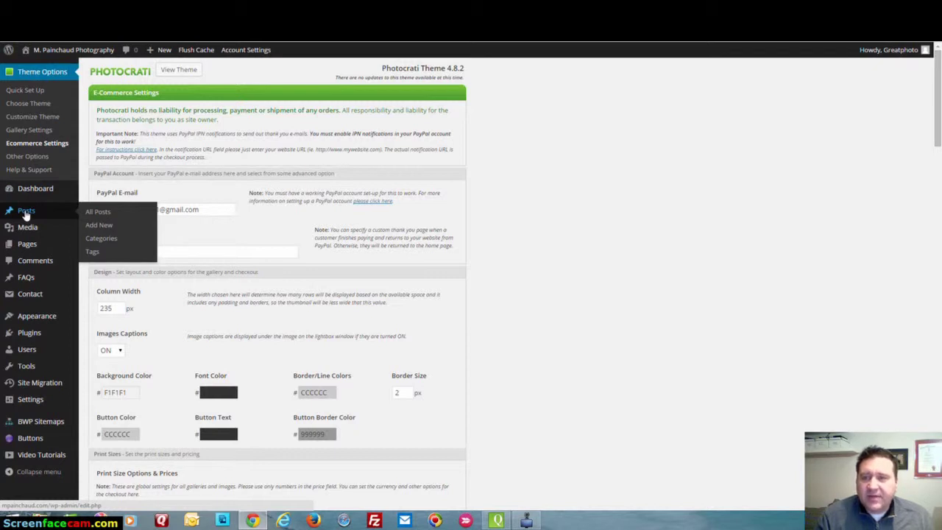
{"action": "left_click", "coordinate": [26, 212]}
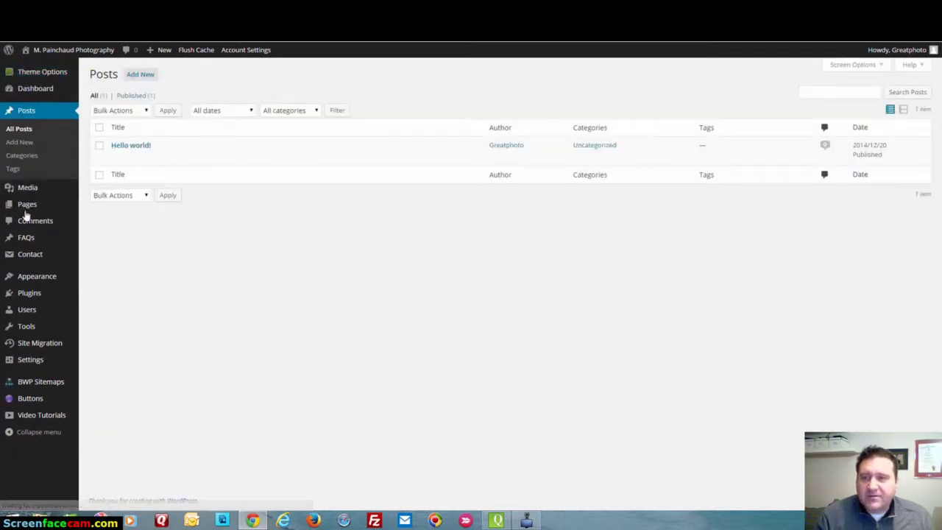